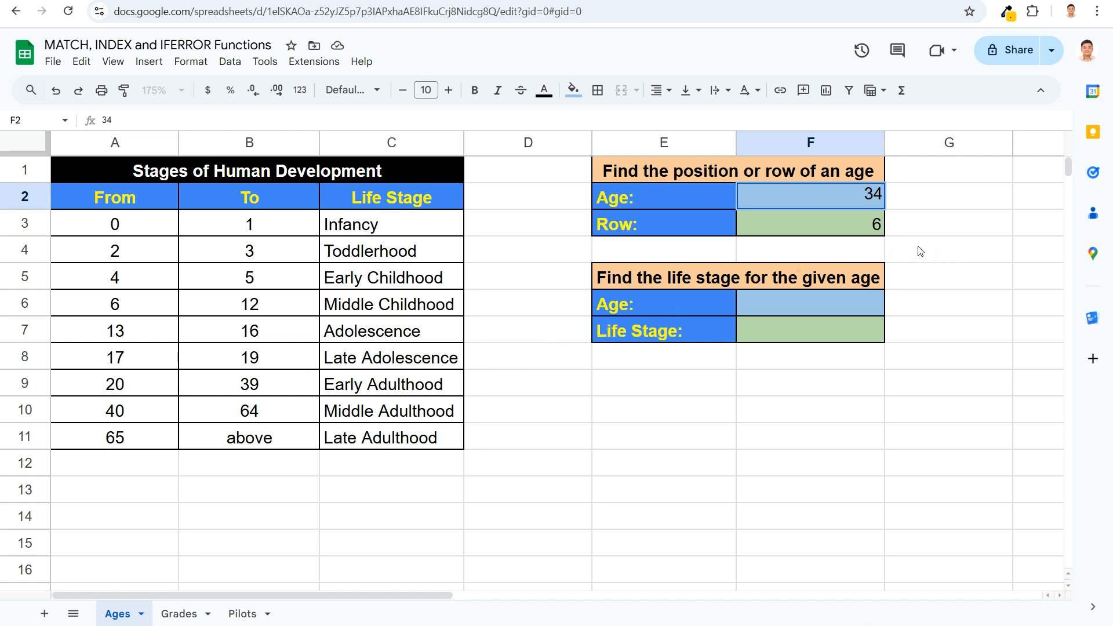
Step: Confirm 34 as the age in F2 and enter 34 as the age in F6
{"action": "key", "text": "Return"}
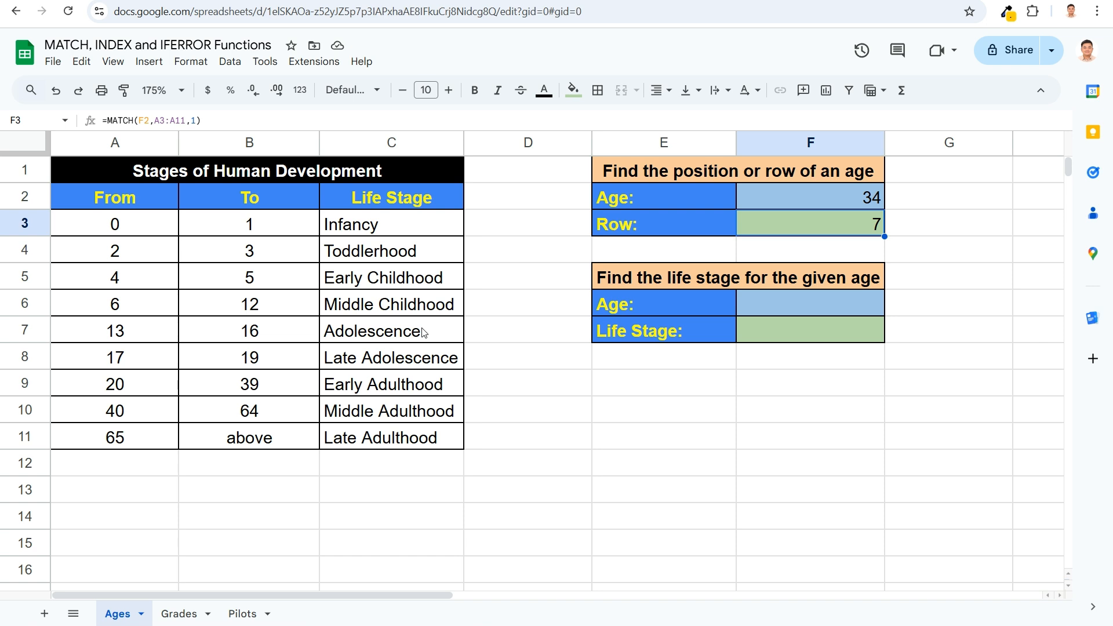
{"action": "left_click", "coordinate": [777, 313]}
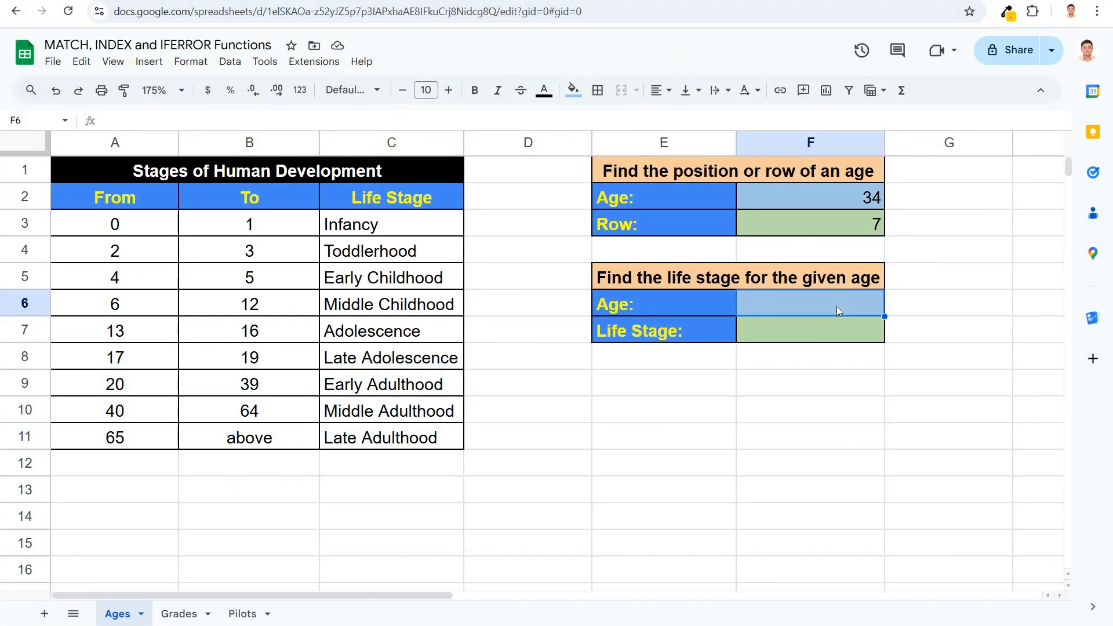
{"action": "type", "text": "34"}
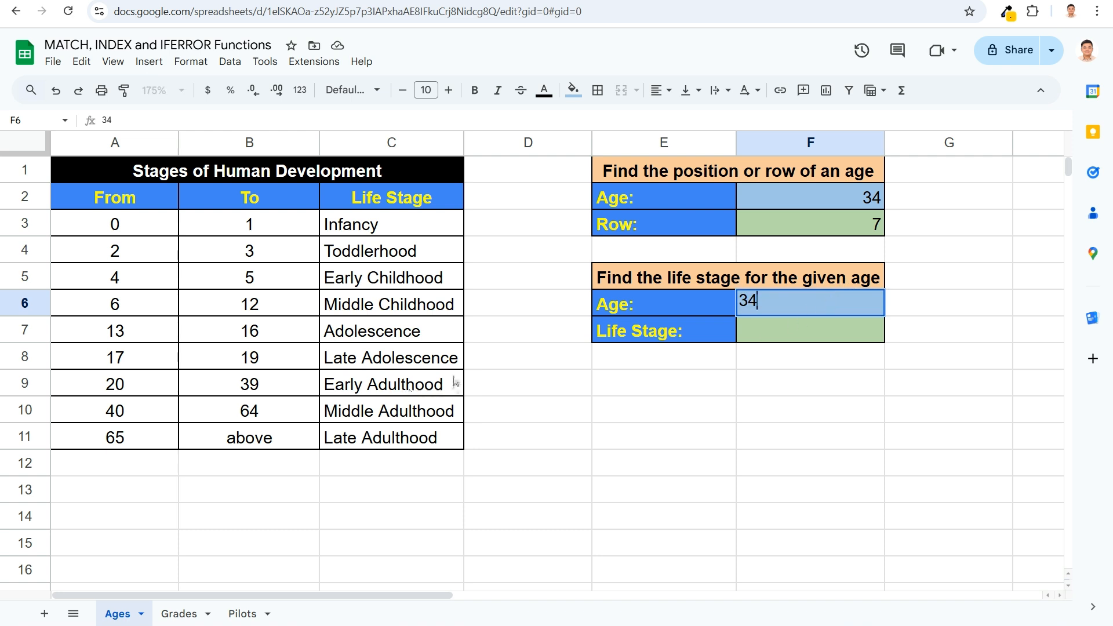
{"action": "key", "text": "Return"}
Step: Enter the formula =INDEX(A3:C11,MATCH(F6,A3:A11,1),3) in F7 to return the life stage for the given age
{"action": "type", "text": "=INDEX("}
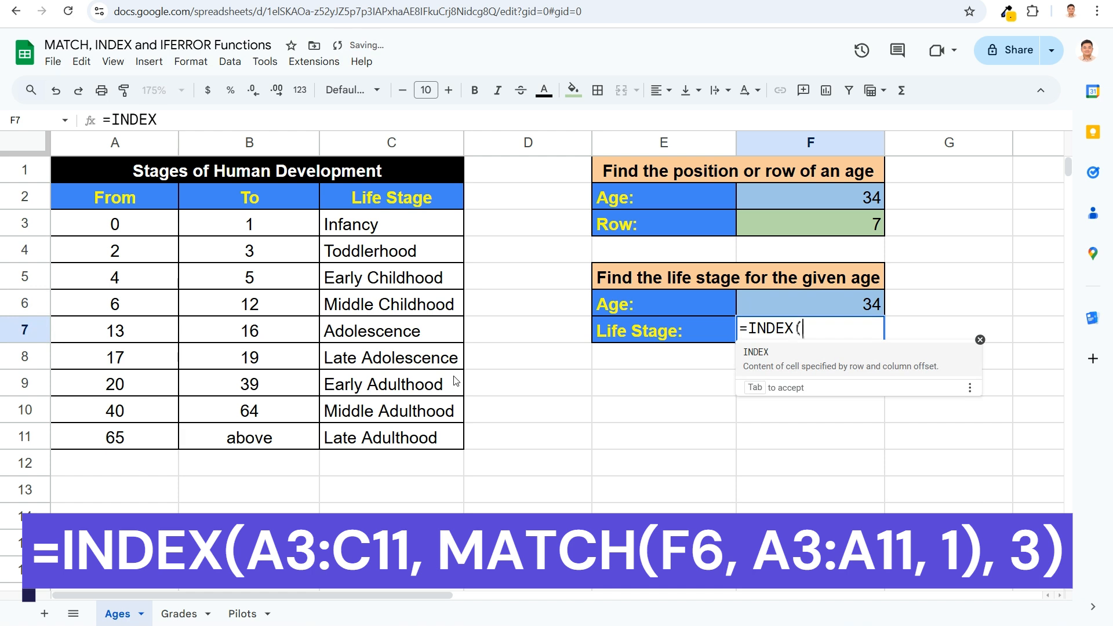
{"action": "left_click_drag", "start_coordinate": [153, 231], "coordinate": [406, 439]}
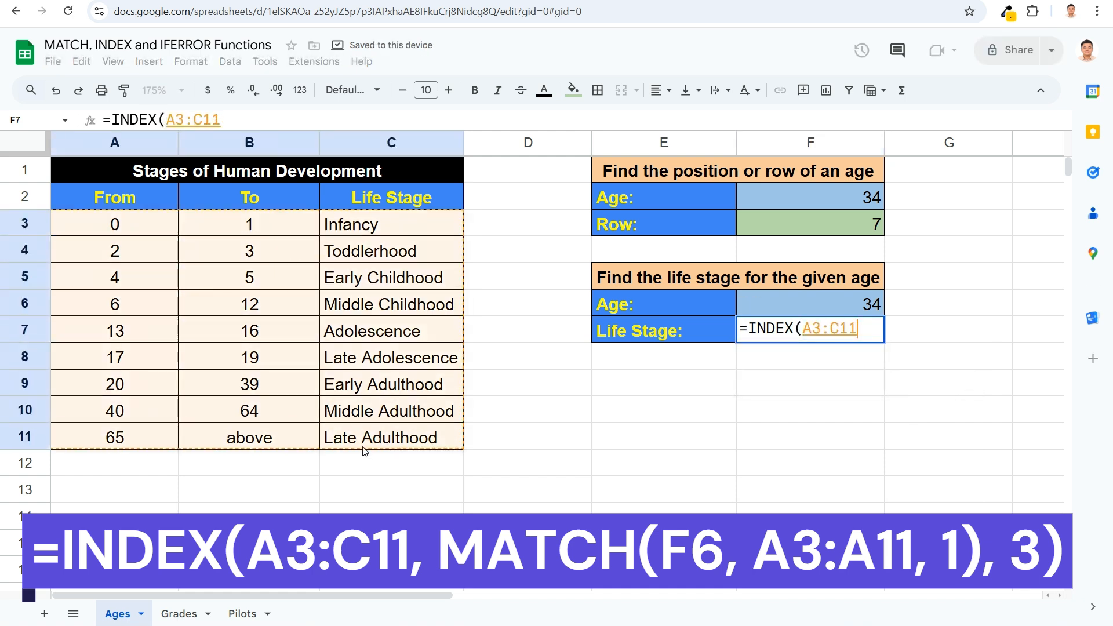
{"action": "type", "text": ","}
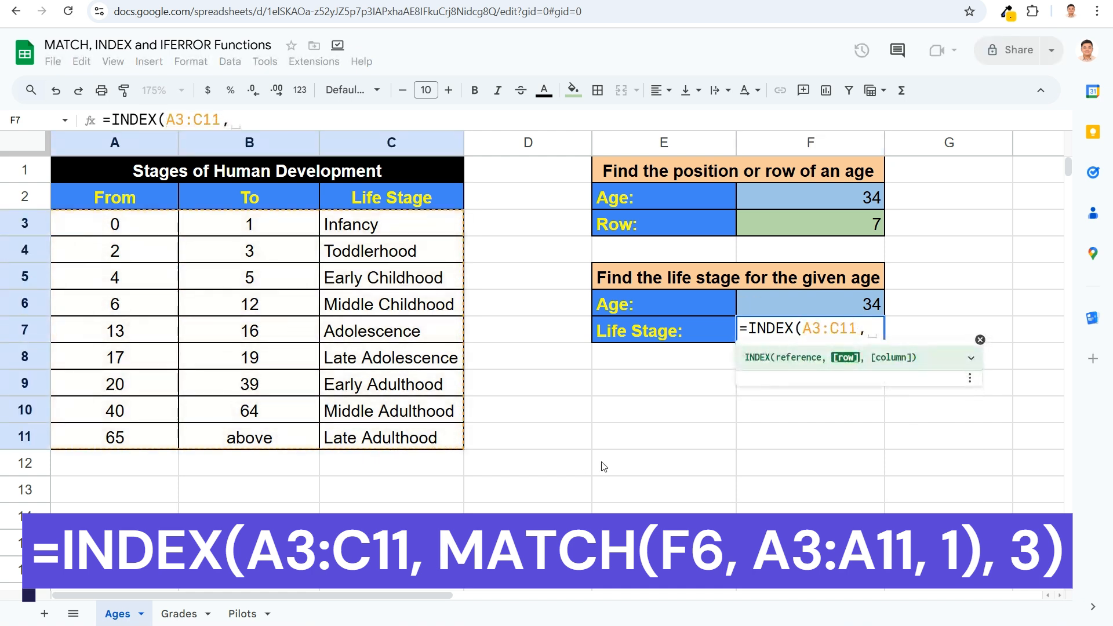
{"action": "type", "text": "MATCH("}
{"action": "left_click", "coordinate": [806, 307]}
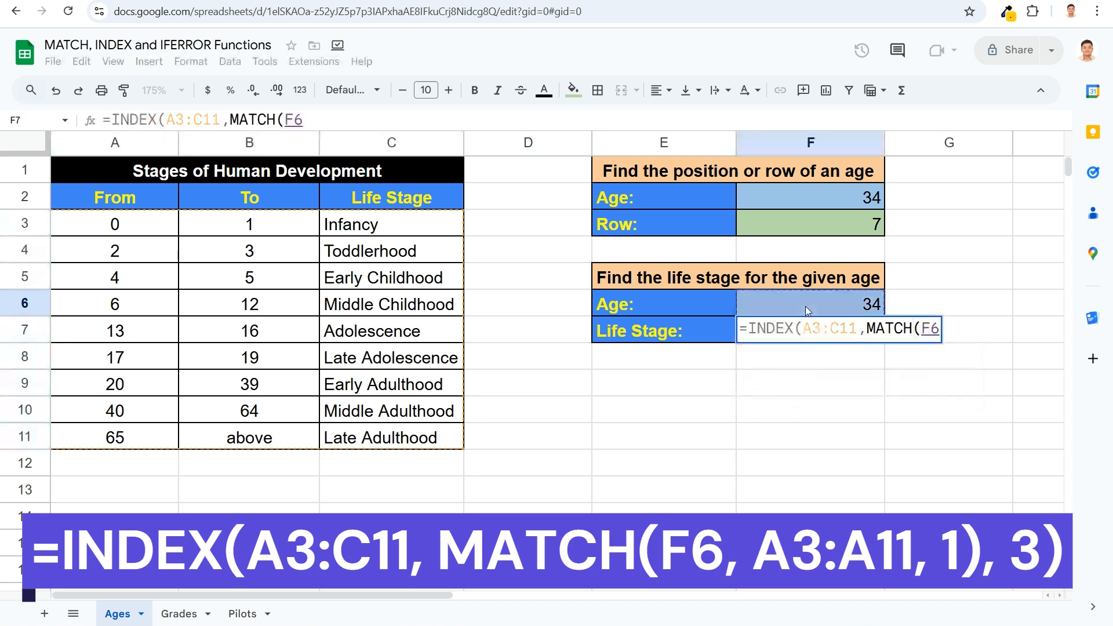
{"action": "type", "text": ","}
{"action": "left_click_drag", "start_coordinate": [115, 224], "coordinate": [128, 436]}
{"action": "type", "text": ",1),"}
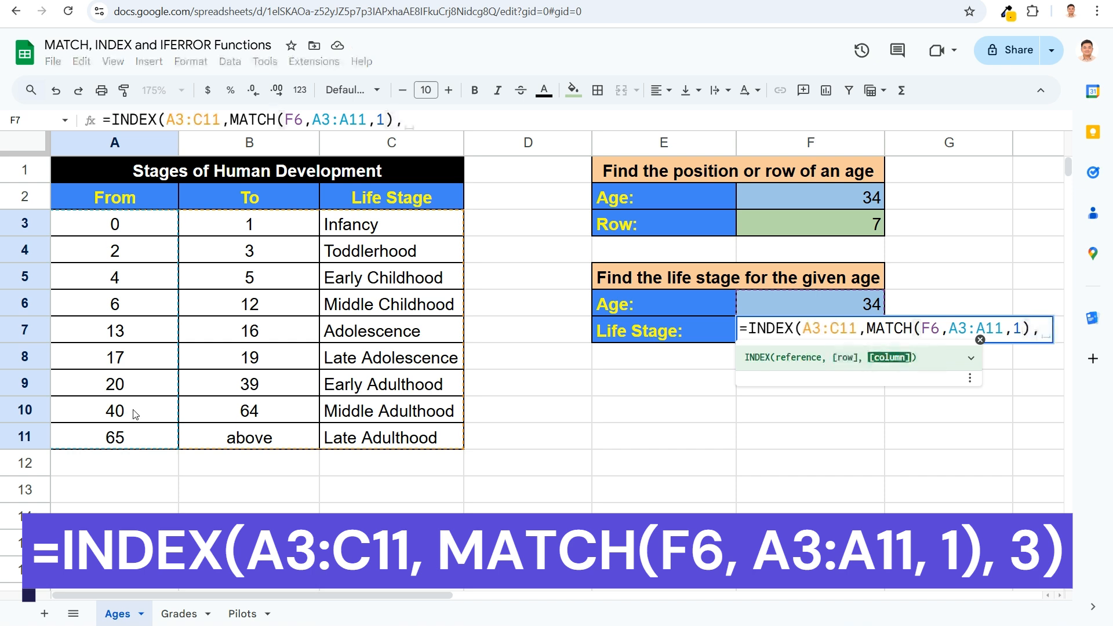
{"action": "type", "text": "3)"}
{"action": "key", "text": "Return"}
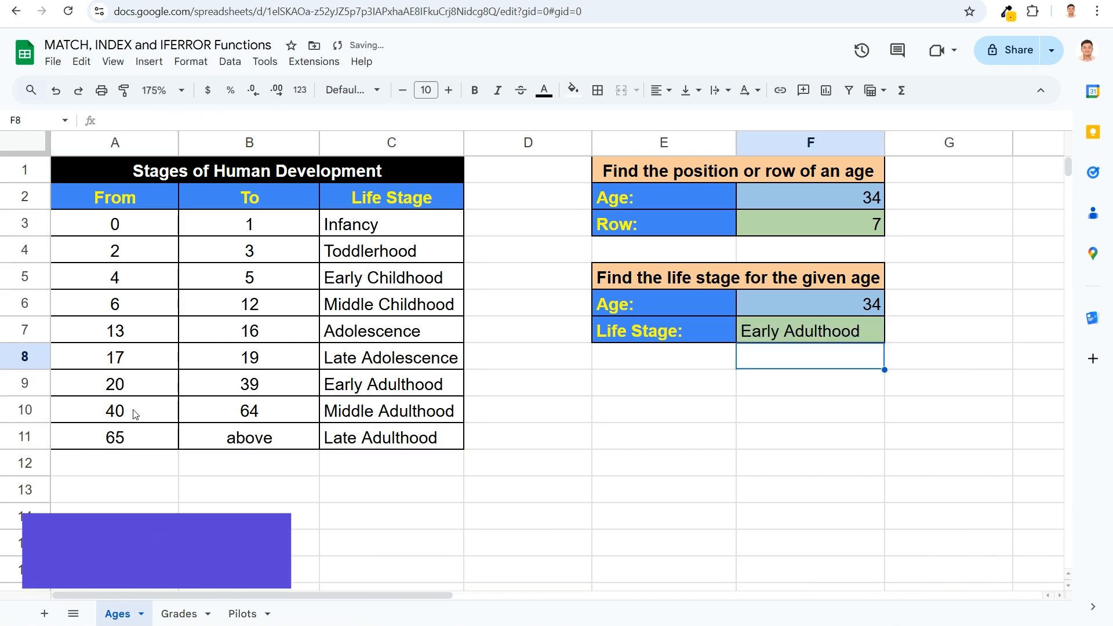
Step: Set the age in F6 to 41 and check the returned life stage against the matching row of the table
{"action": "left_click", "coordinate": [98, 383]}
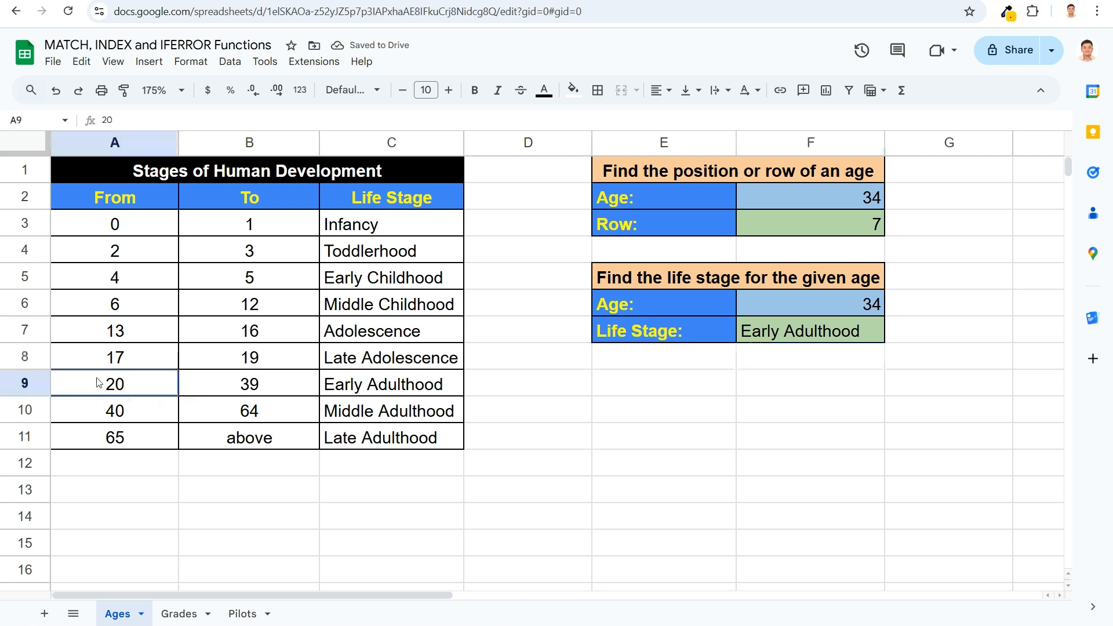
{"action": "left_click_drag", "start_coordinate": [99, 383], "coordinate": [406, 385]}
{"action": "left_click", "coordinate": [863, 307]}
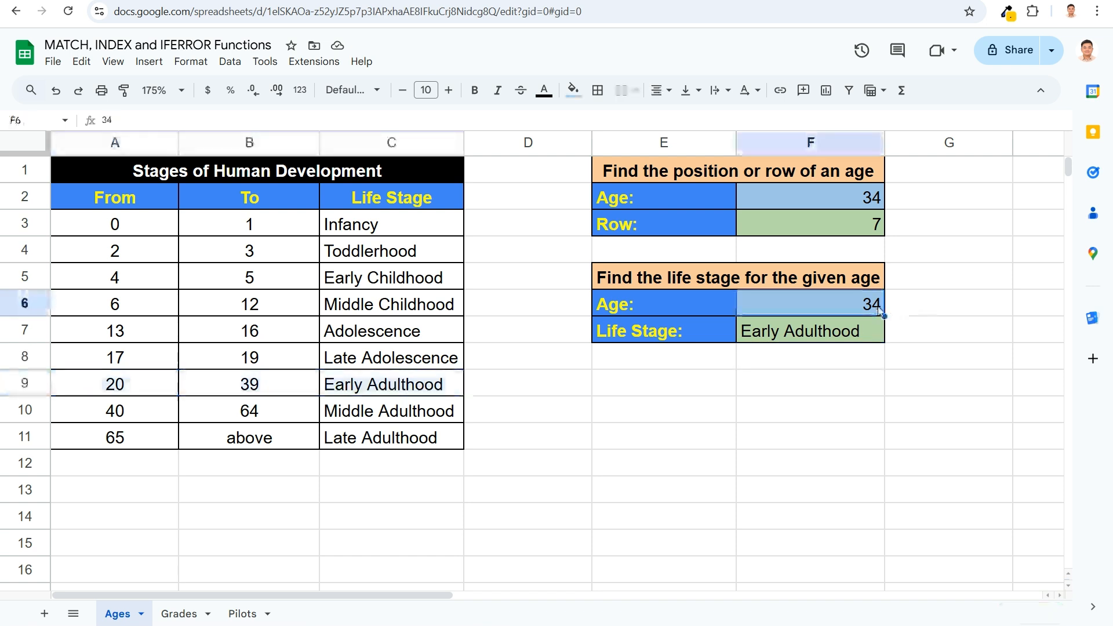
{"action": "type", "text": "41"}
{"action": "key", "text": "Return"}
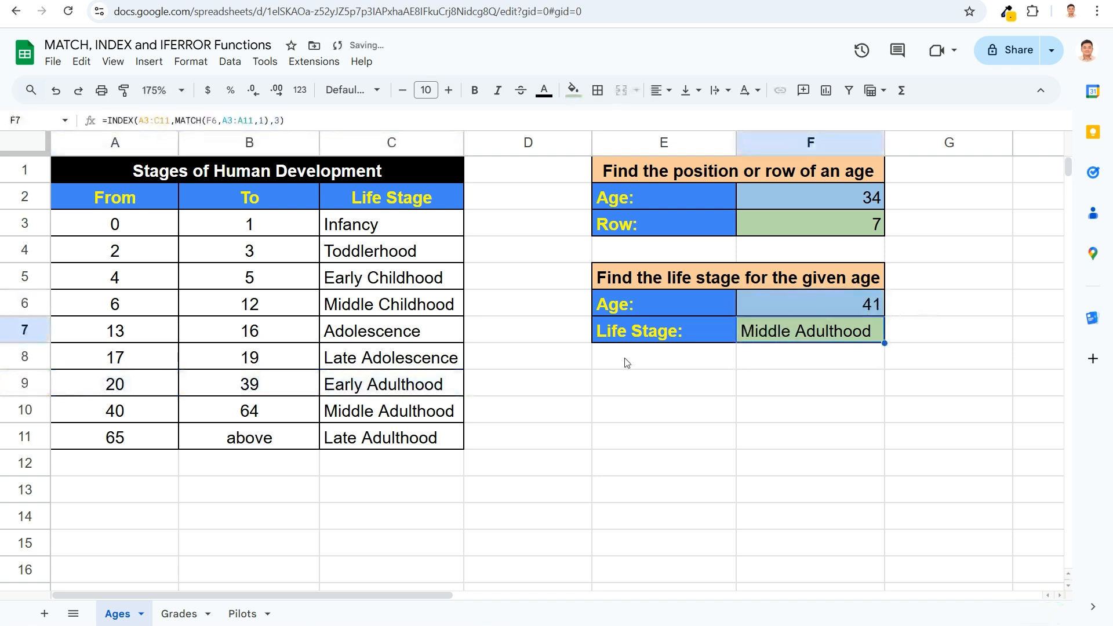
{"action": "left_click_drag", "start_coordinate": [154, 412], "coordinate": [392, 411]}
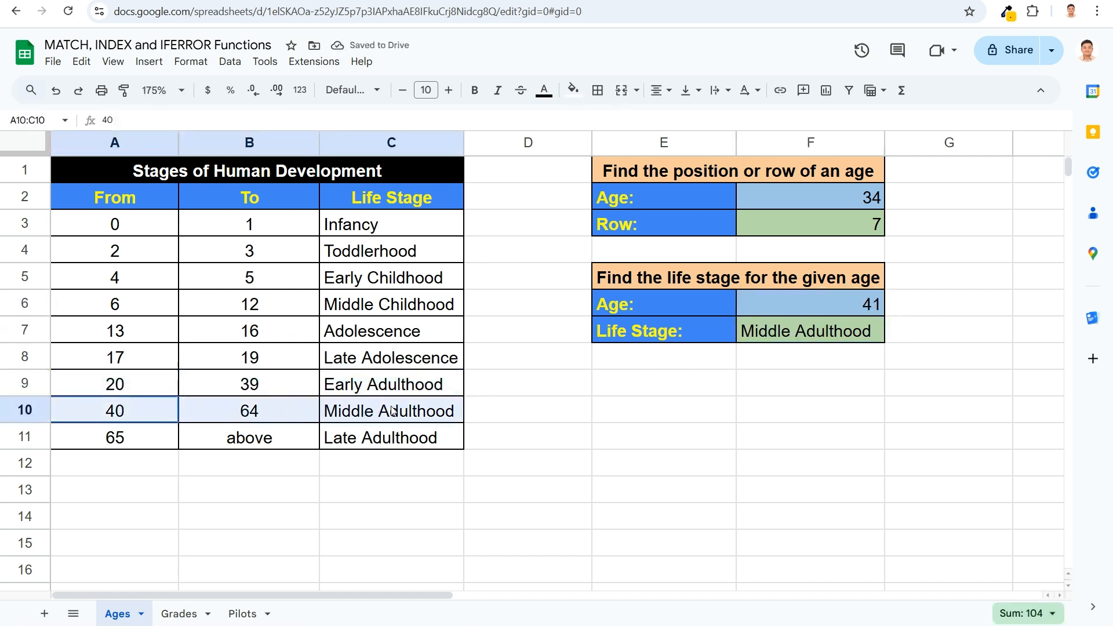
{"action": "left_click", "coordinate": [812, 298]}
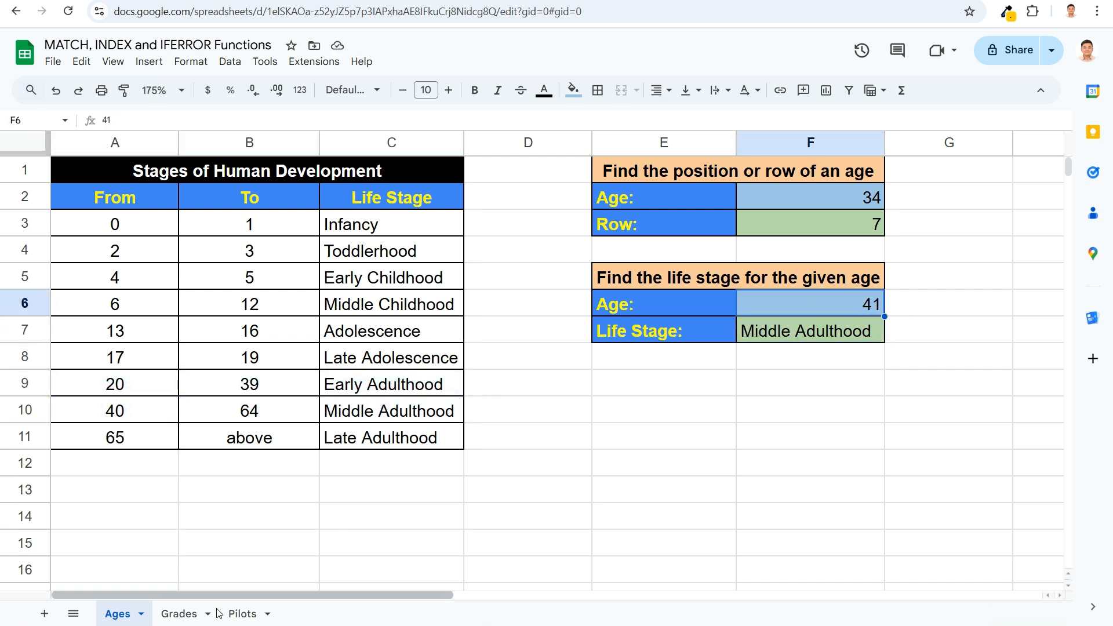
Step: Open the Grades sheet and examine the highest and lowest grade ranges in the Grade Conversion Table
{"action": "left_click", "coordinate": [185, 615]}
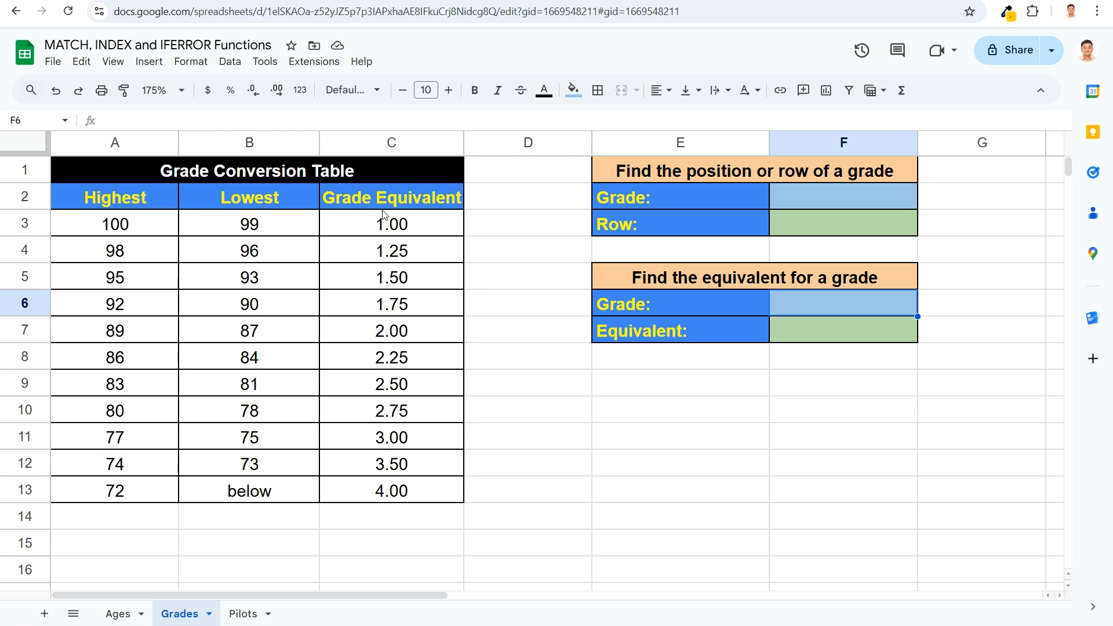
{"action": "left_click_drag", "start_coordinate": [135, 232], "coordinate": [245, 227]}
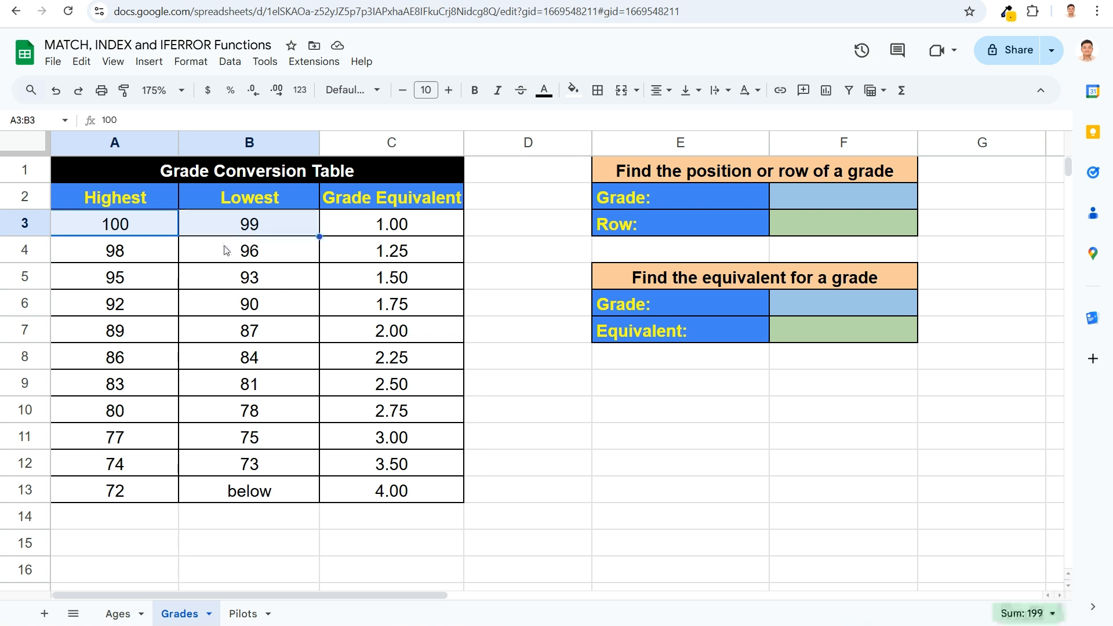
{"action": "left_click_drag", "start_coordinate": [154, 264], "coordinate": [243, 258]}
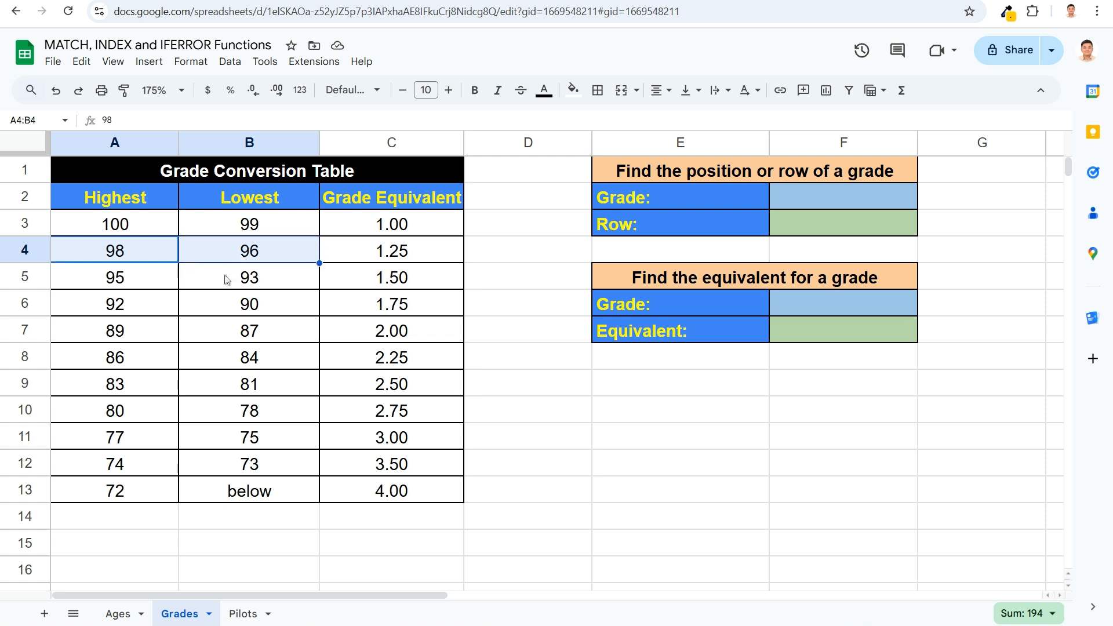
{"action": "left_click_drag", "start_coordinate": [181, 281], "coordinate": [122, 308]}
{"action": "left_click", "coordinate": [245, 308]}
{"action": "left_click_drag", "start_coordinate": [227, 337], "coordinate": [126, 337]}
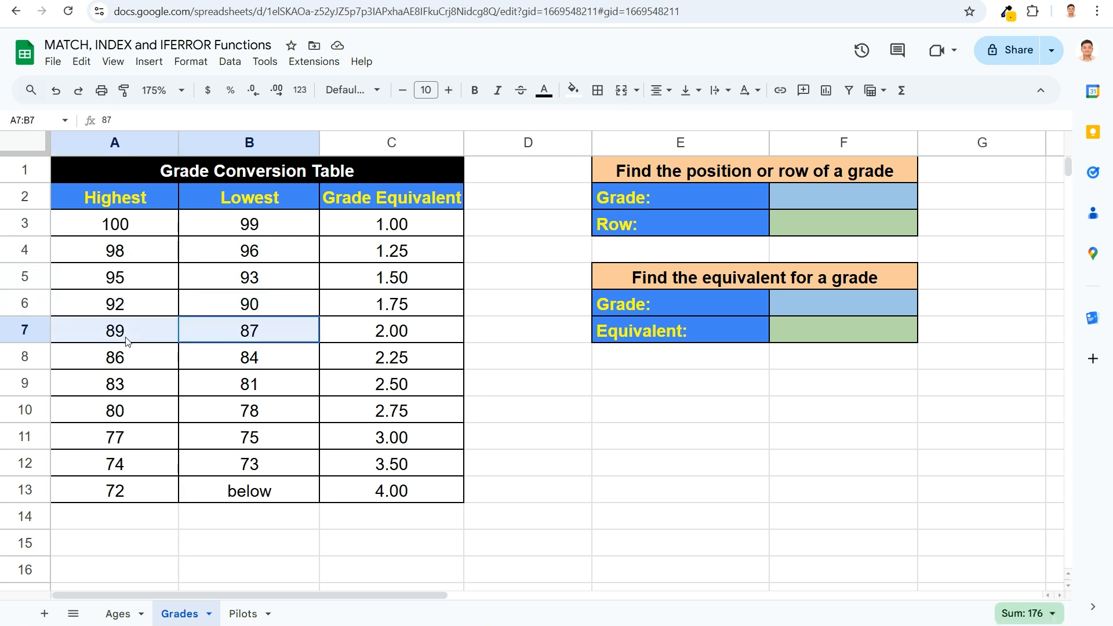
{"action": "left_click_drag", "start_coordinate": [224, 359], "coordinate": [132, 358]}
{"action": "left_click_drag", "start_coordinate": [223, 384], "coordinate": [125, 382]}
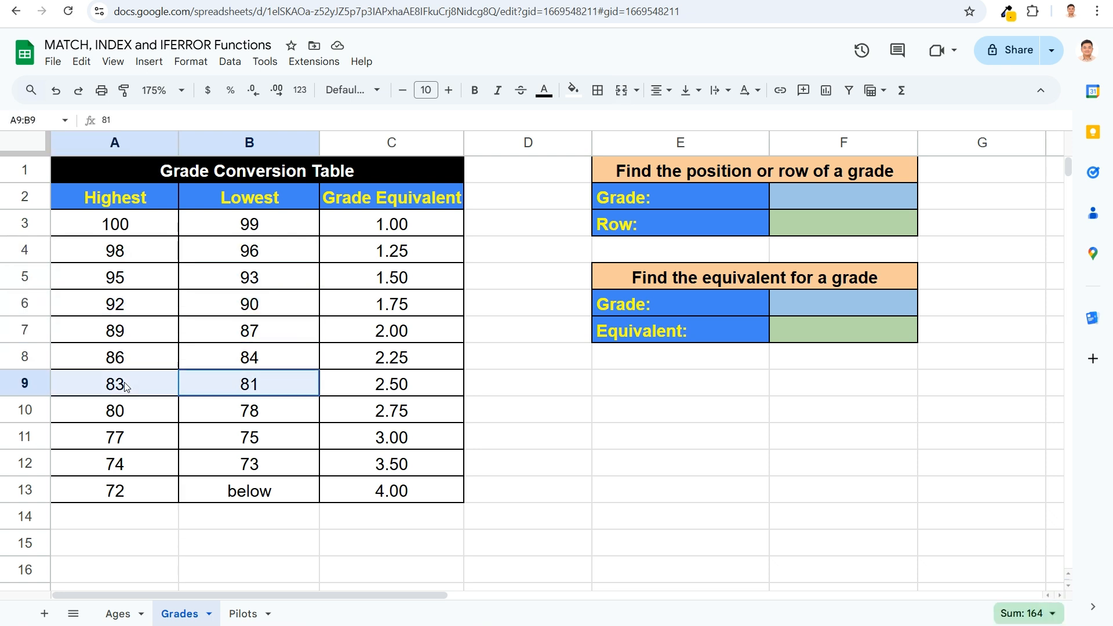
{"action": "left_click", "coordinate": [160, 207]}
{"action": "left_click_drag", "start_coordinate": [161, 224], "coordinate": [132, 500]}
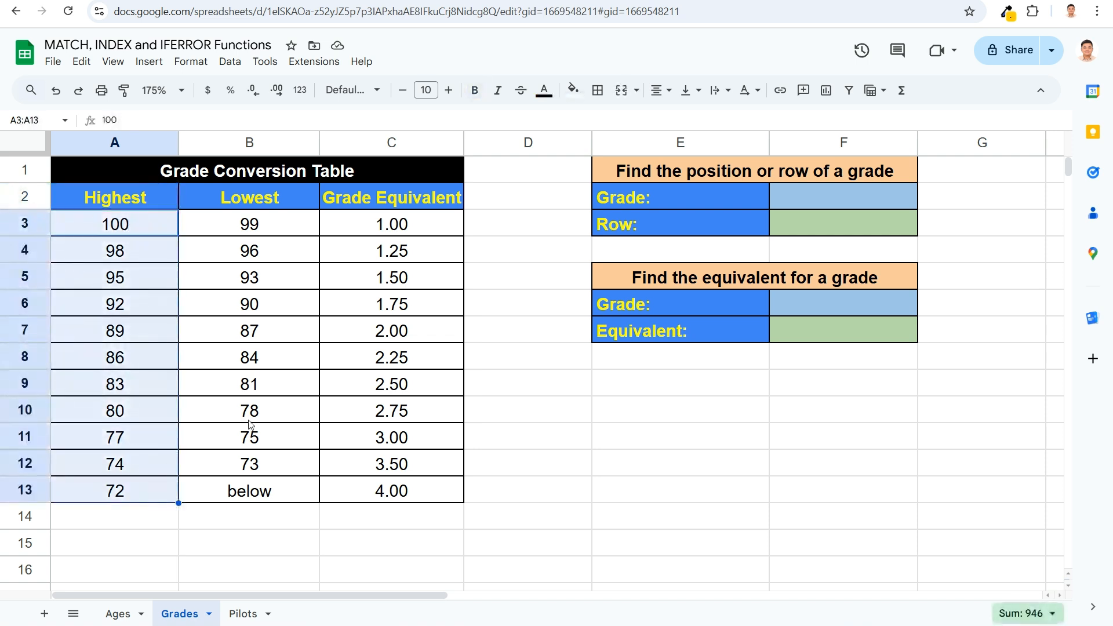
Step: Enter 95 as the grade in F2 and find its position in F3 with =MATCH(F2,A3:A13,-1)
{"action": "left_click", "coordinate": [815, 200]}
{"action": "type", "text": "95"}
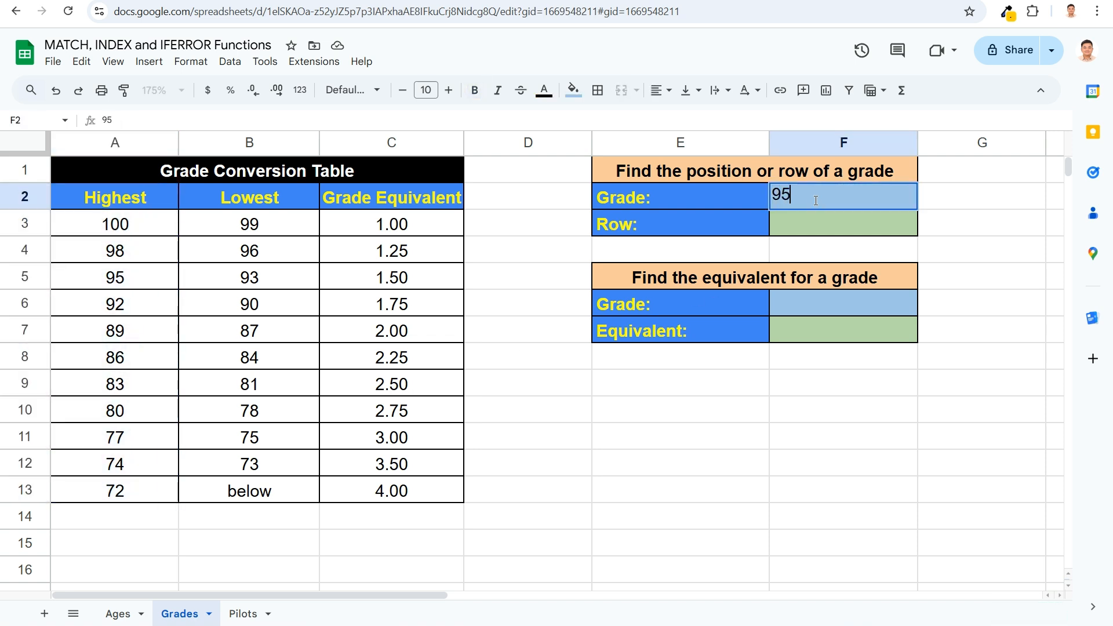
{"action": "key", "text": "Return"}
{"action": "type", "text": "=MA"}
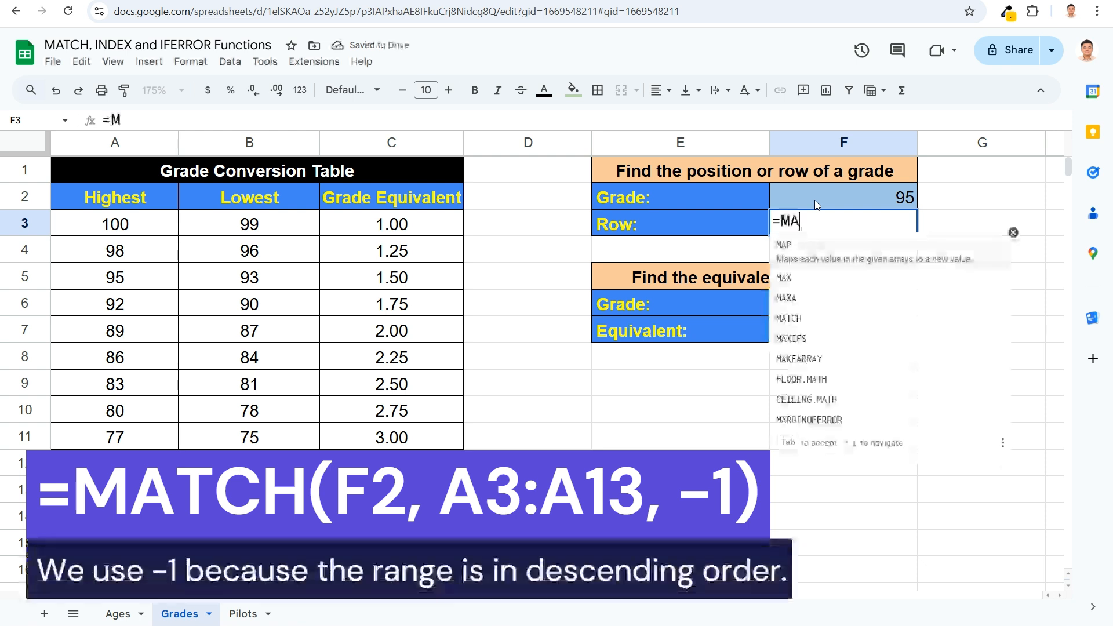
{"action": "type", "text": "TCH(F2,"}
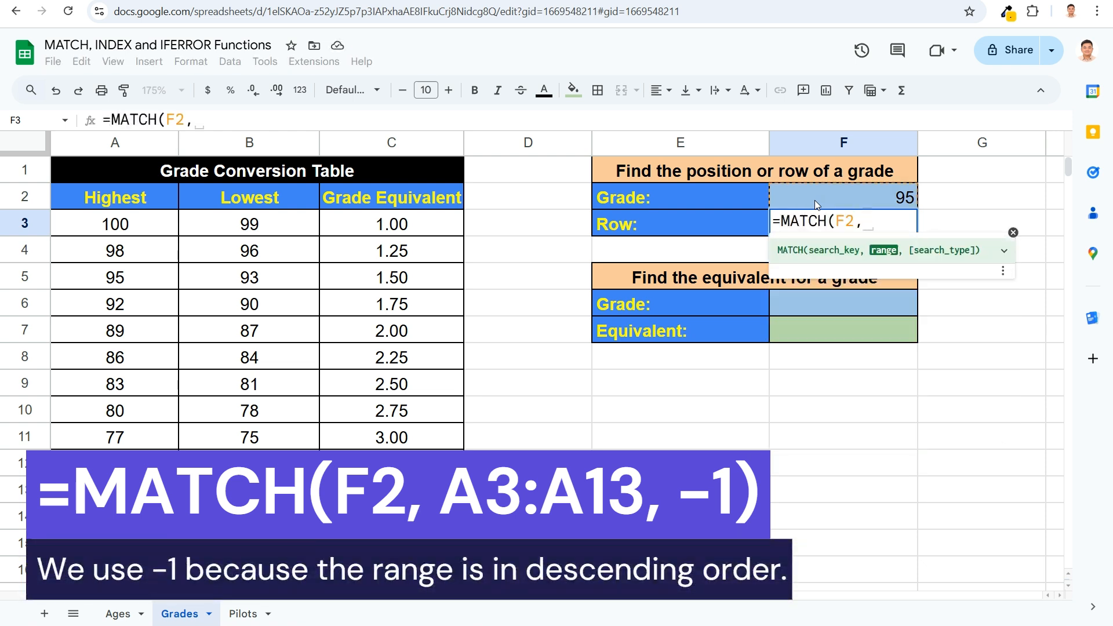
{"action": "left_click_drag", "start_coordinate": [130, 229], "coordinate": [125, 490]}
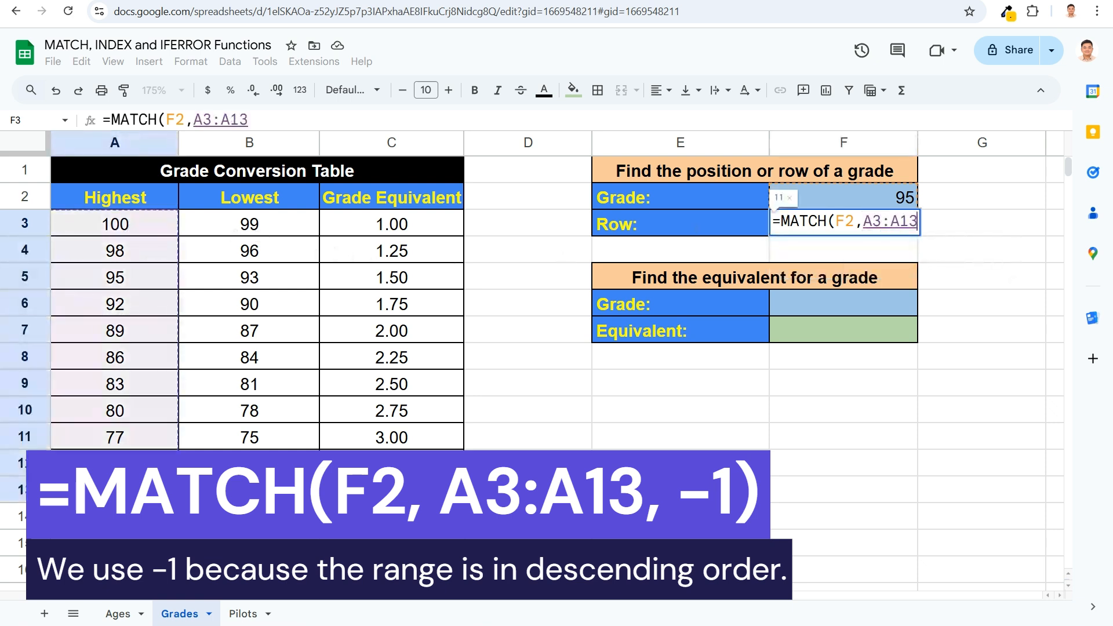
{"action": "type", "text": ",-1"}
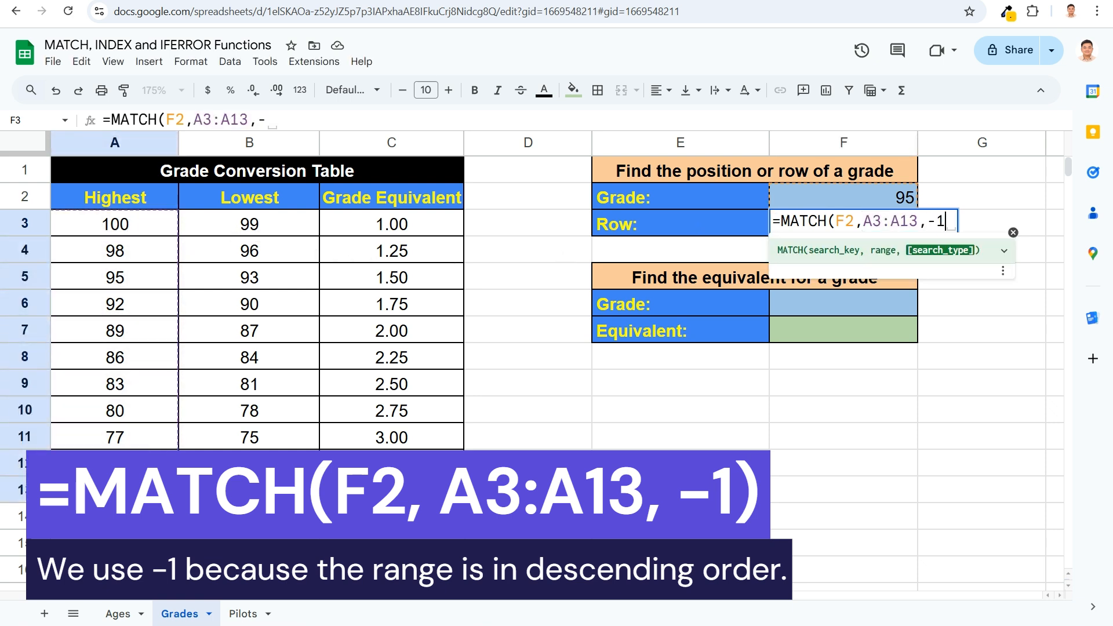
{"action": "type", "text": ")"}
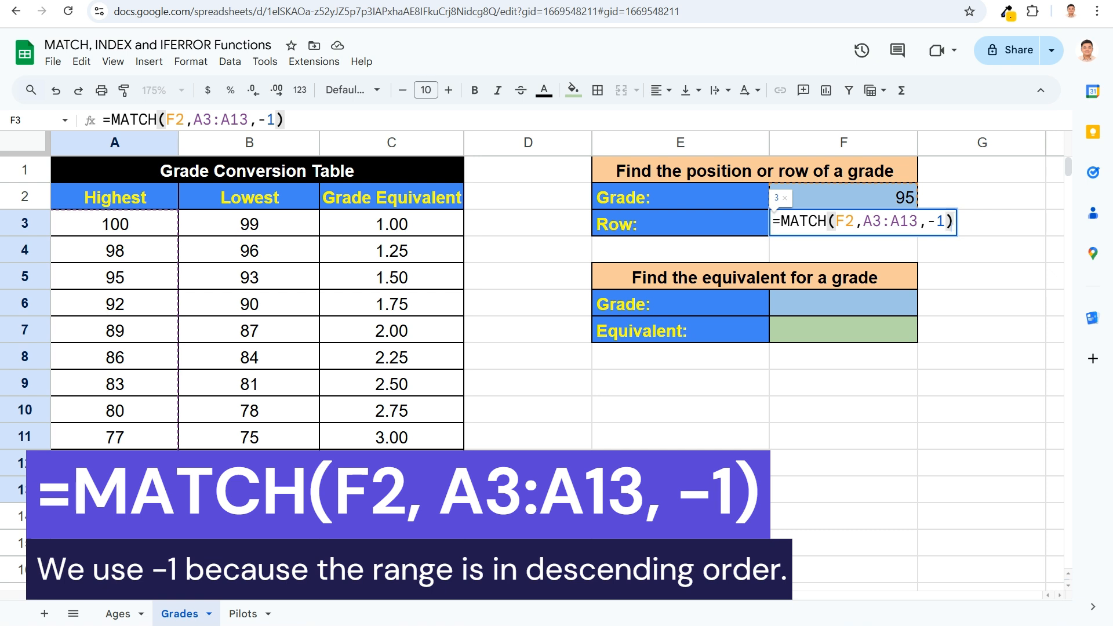
{"action": "key", "text": "Return"}
{"action": "left_click", "coordinate": [89, 280]}
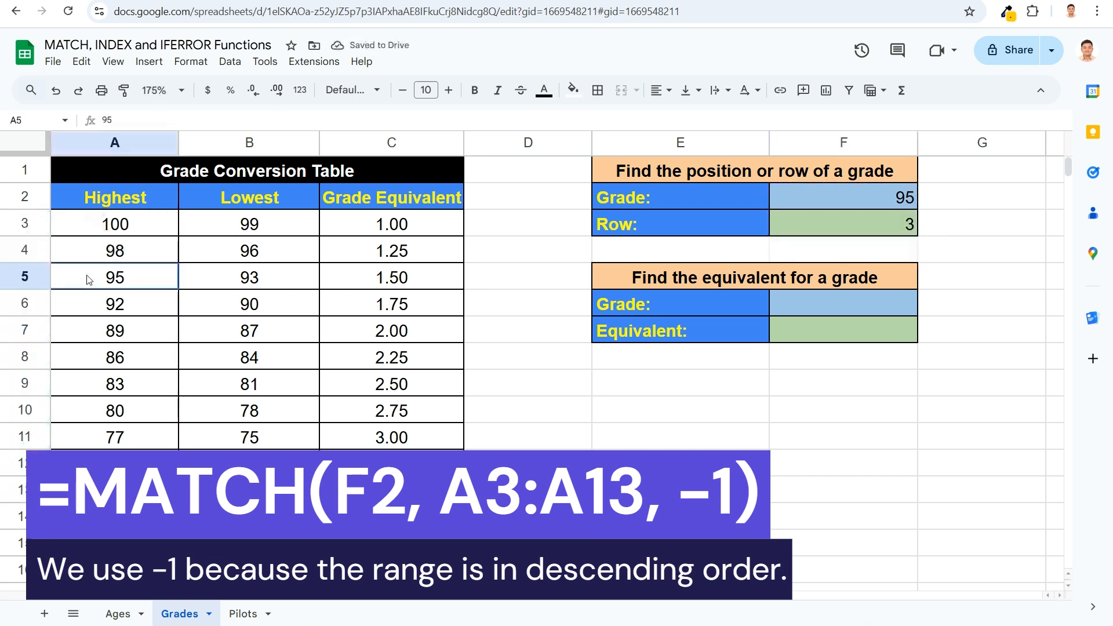
{"action": "left_click_drag", "start_coordinate": [89, 280], "coordinate": [429, 284]}
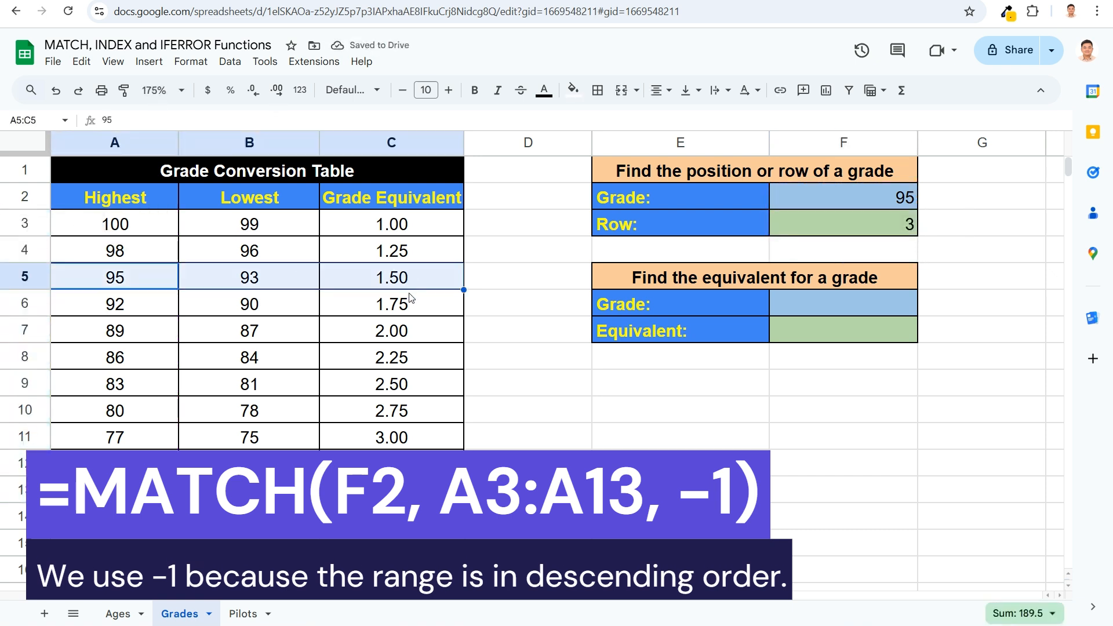
Step: Set the grade in F2 to 80 and check the returned position against the matching row of the conversion table
{"action": "left_click", "coordinate": [892, 200]}
{"action": "type", "text": "80"}
{"action": "key", "text": "Return"}
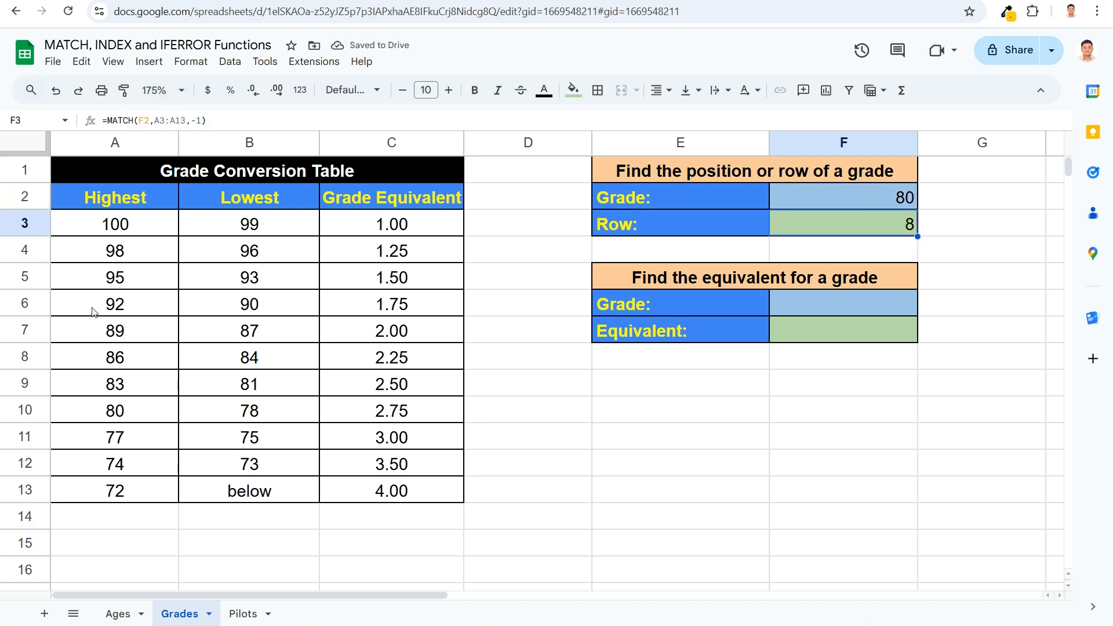
{"action": "left_click_drag", "start_coordinate": [107, 413], "coordinate": [423, 413]}
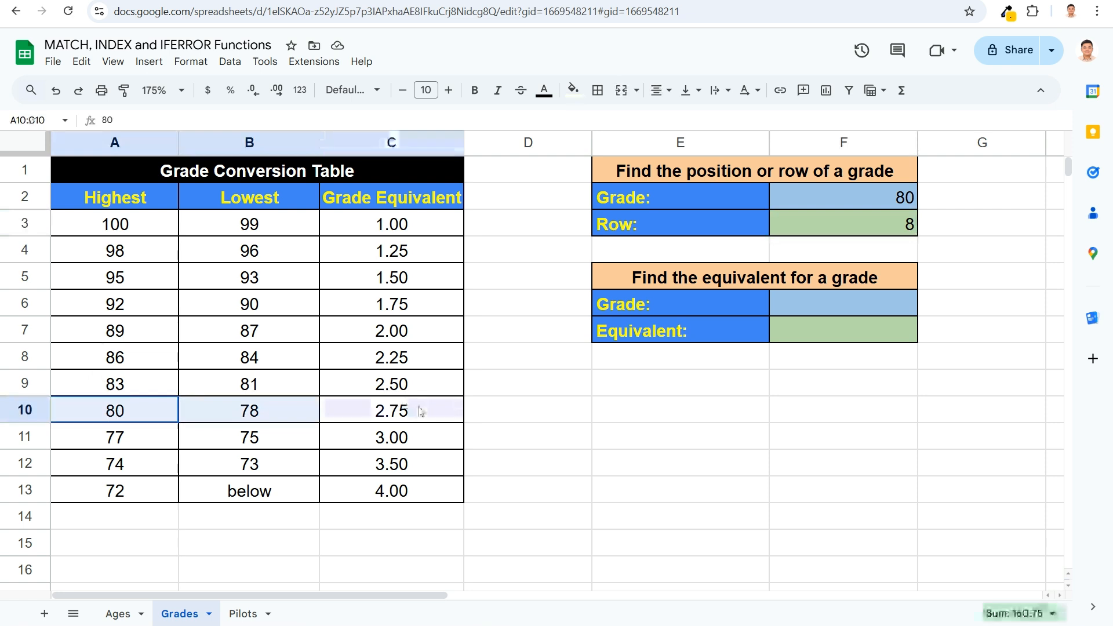
Step: Enter 80 as the grade in F6 for the equivalent lookup
{"action": "left_click", "coordinate": [890, 305]}
{"action": "type", "text": "80"}
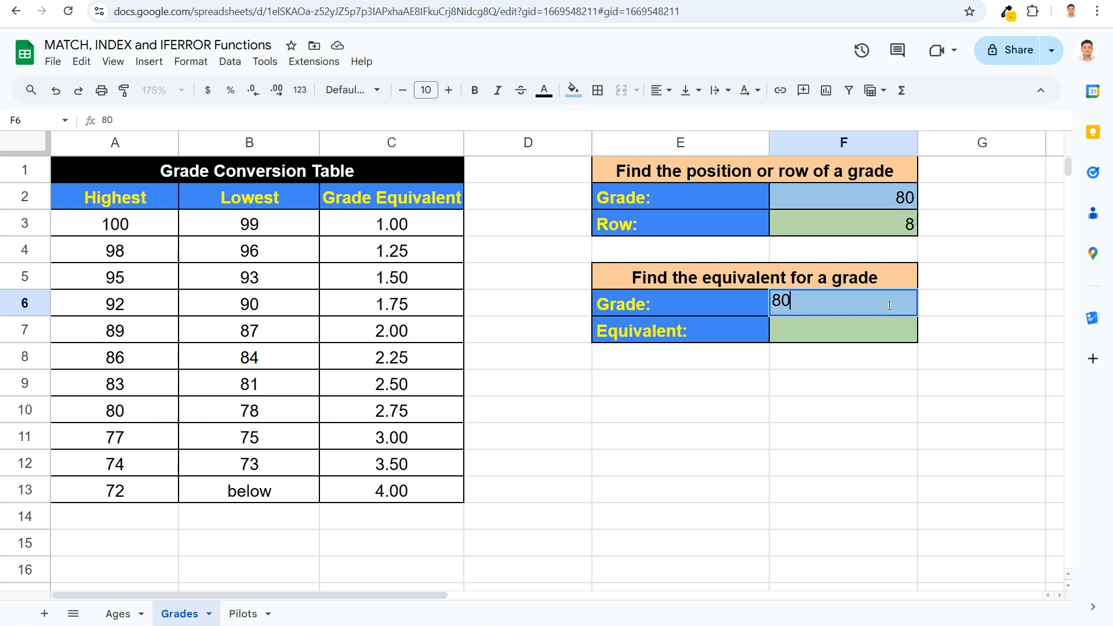
{"action": "key", "text": "Return"}
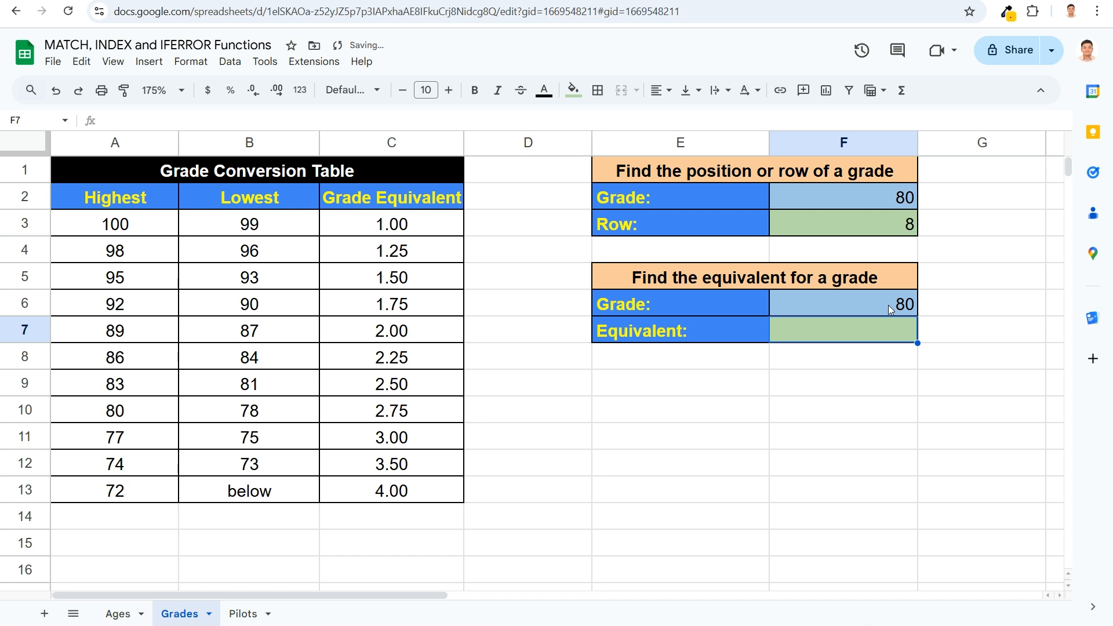
Step: Look up the grade equivalent in F7 with =INDEX(A3:C13,MATCH(F6,A3:A13,-1),3) and check it against the matching table row
{"action": "type", "text": "=INDEX("}
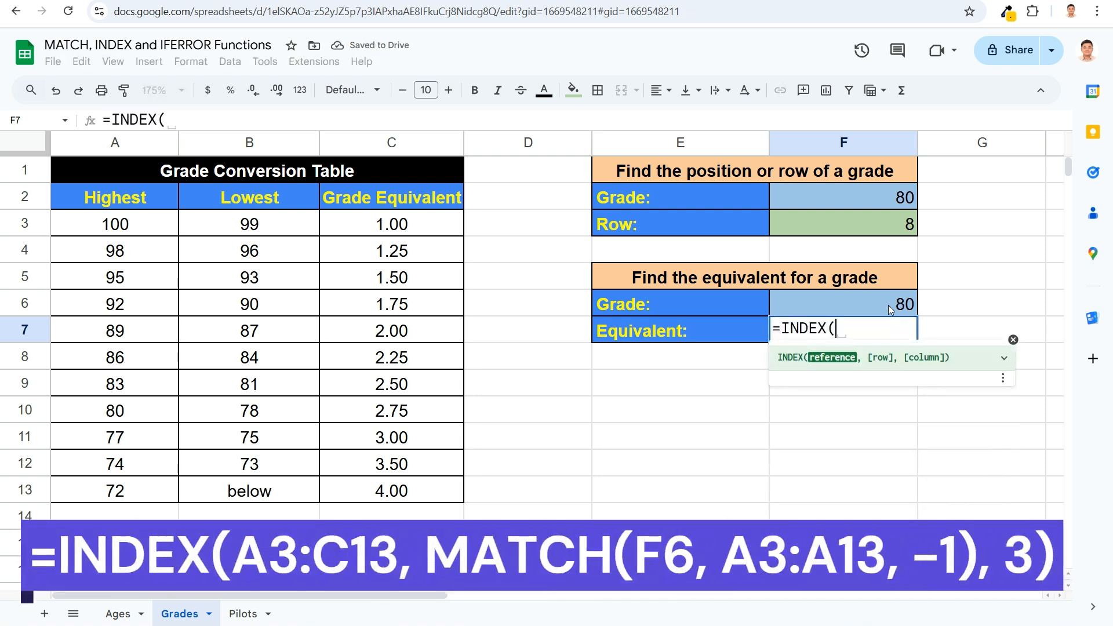
{"action": "left_click_drag", "start_coordinate": [114, 225], "coordinate": [392, 491]}
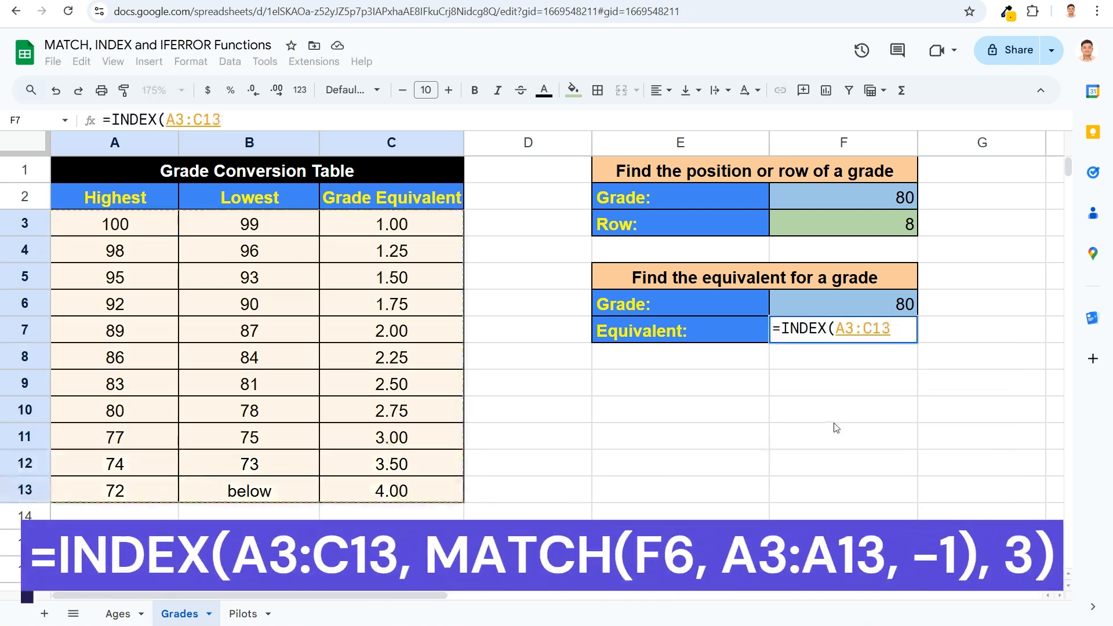
{"action": "type", "text": ",MATCH("}
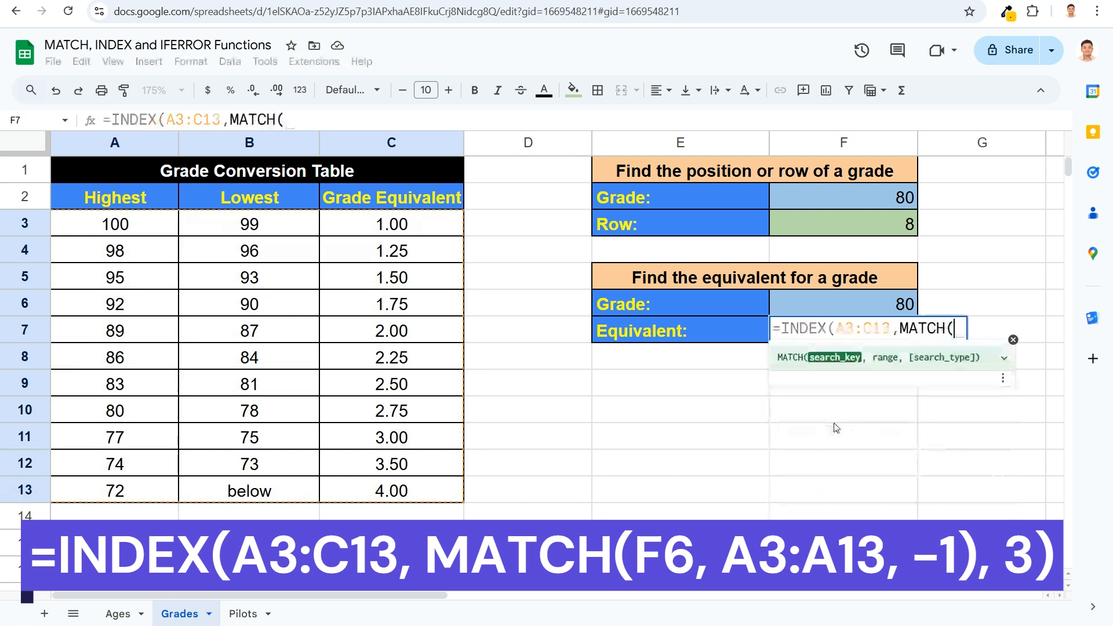
{"action": "left_click", "coordinate": [863, 308]}
{"action": "type", "text": ","}
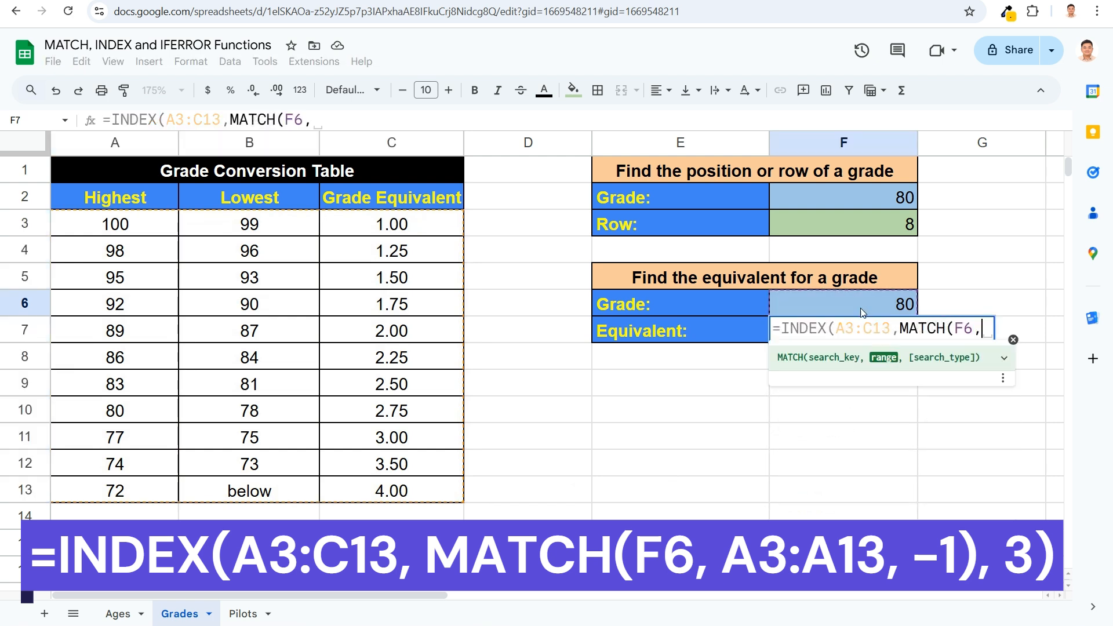
{"action": "left_click_drag", "start_coordinate": [115, 226], "coordinate": [136, 500]}
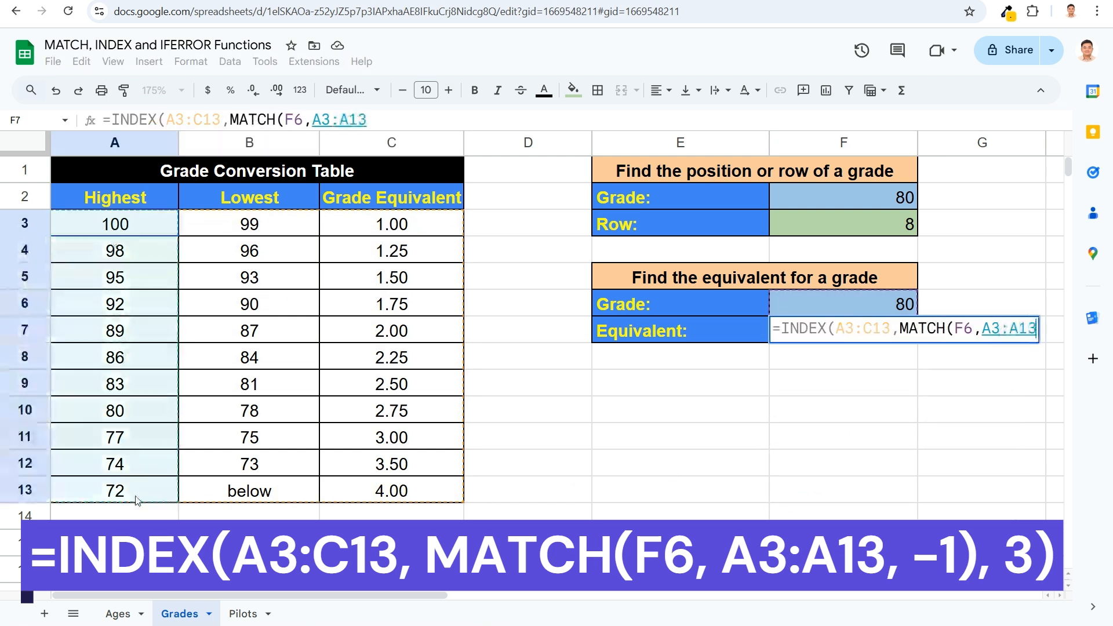
{"action": "type", "text": ",-1"}
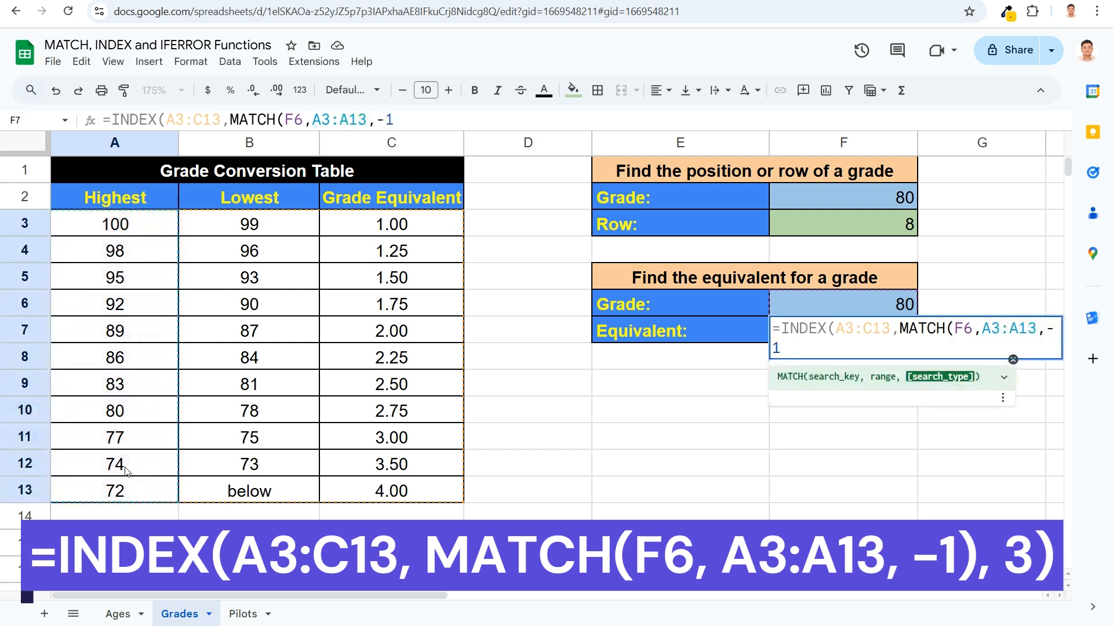
{"action": "type", "text": "),3"}
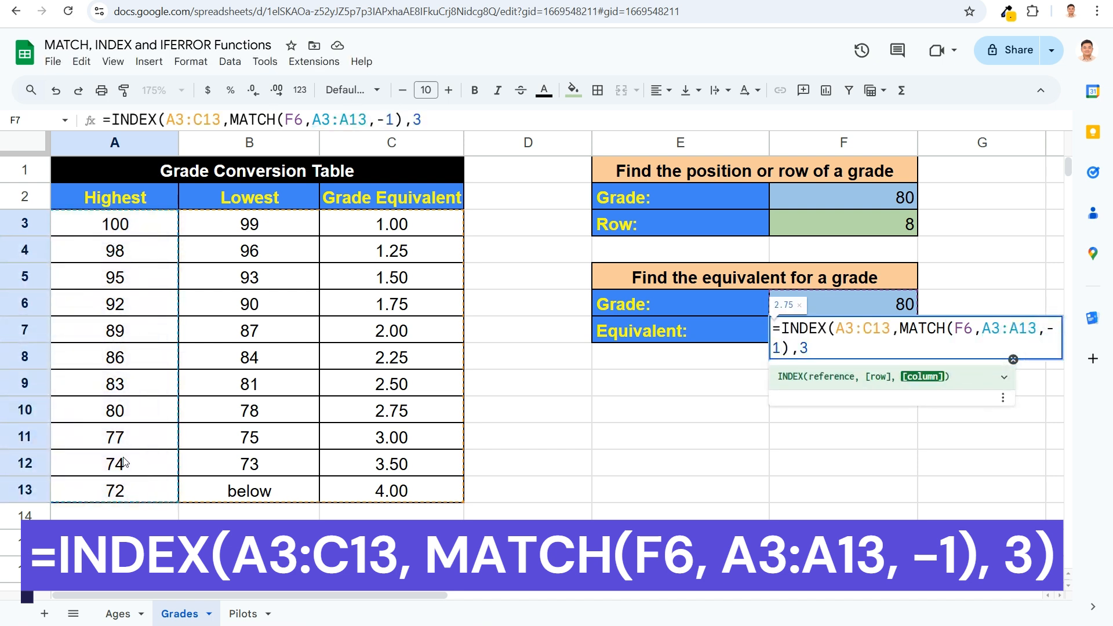
{"action": "type", "text": ")"}
{"action": "key", "text": "Return"}
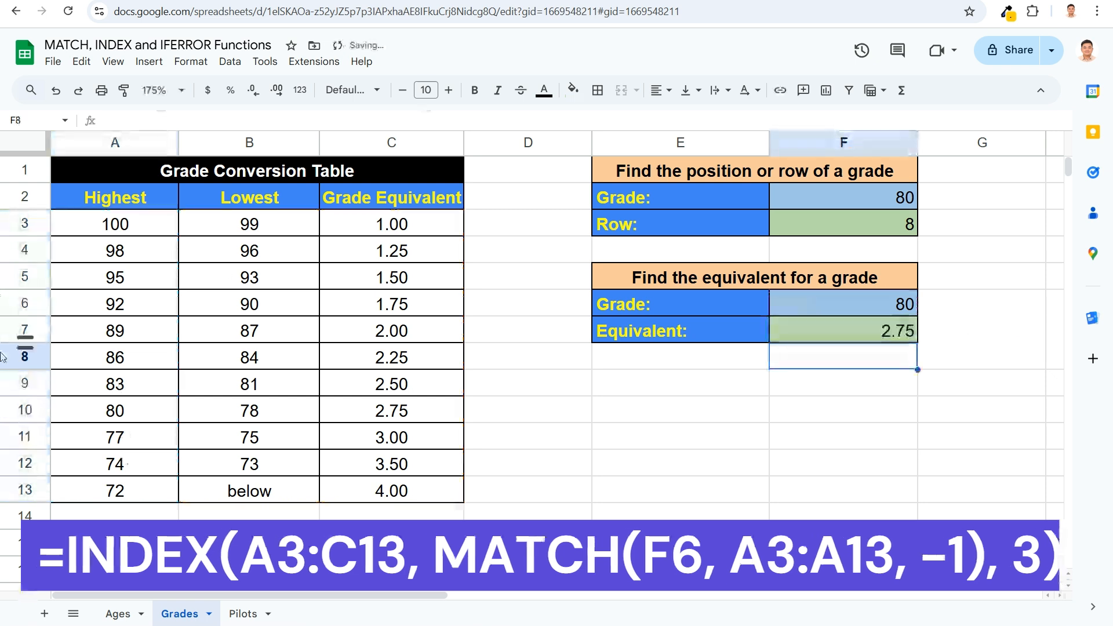
{"action": "left_click_drag", "start_coordinate": [114, 410], "coordinate": [404, 418]}
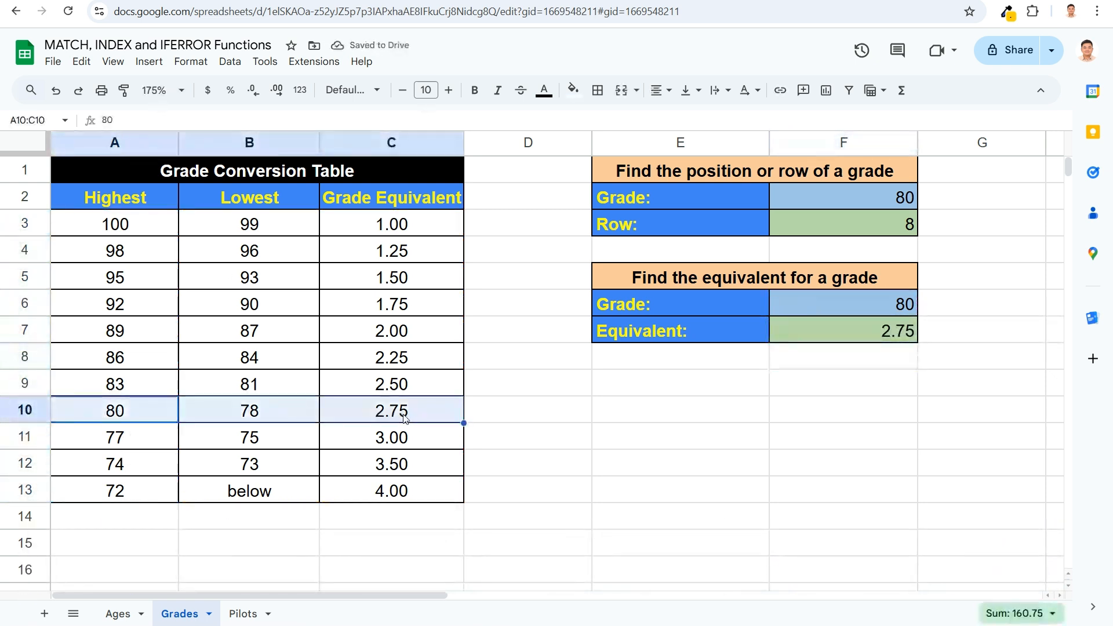
Step: Set the grade in F6 to 97 and check the returned equivalent against the matching row of the conversion table
{"action": "left_click", "coordinate": [868, 299]}
{"action": "type", "text": "97"}
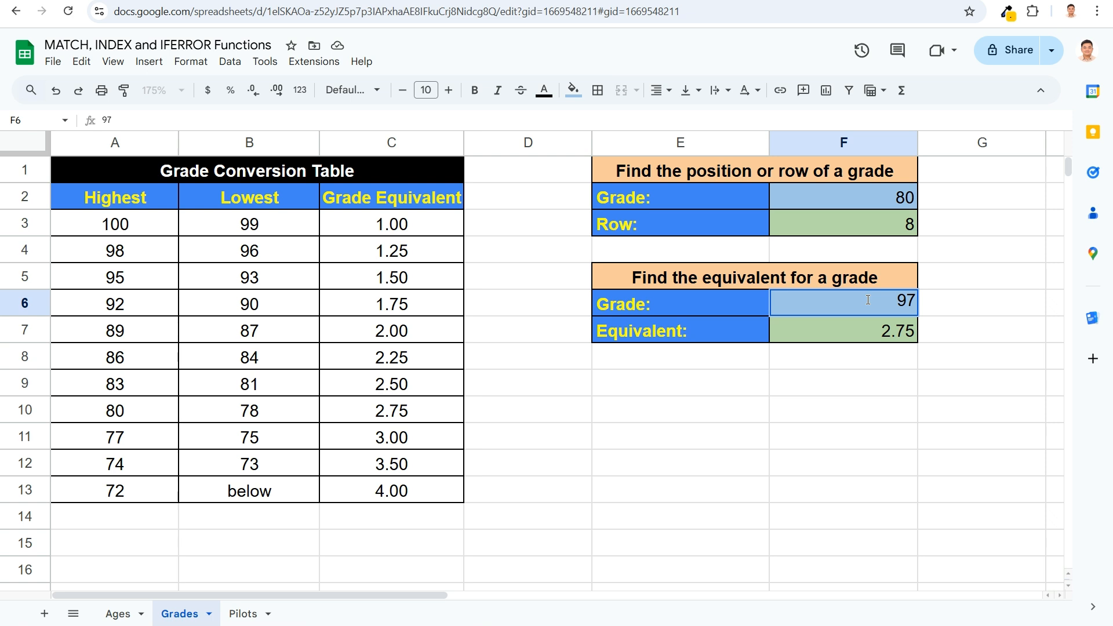
{"action": "key", "text": "Return"}
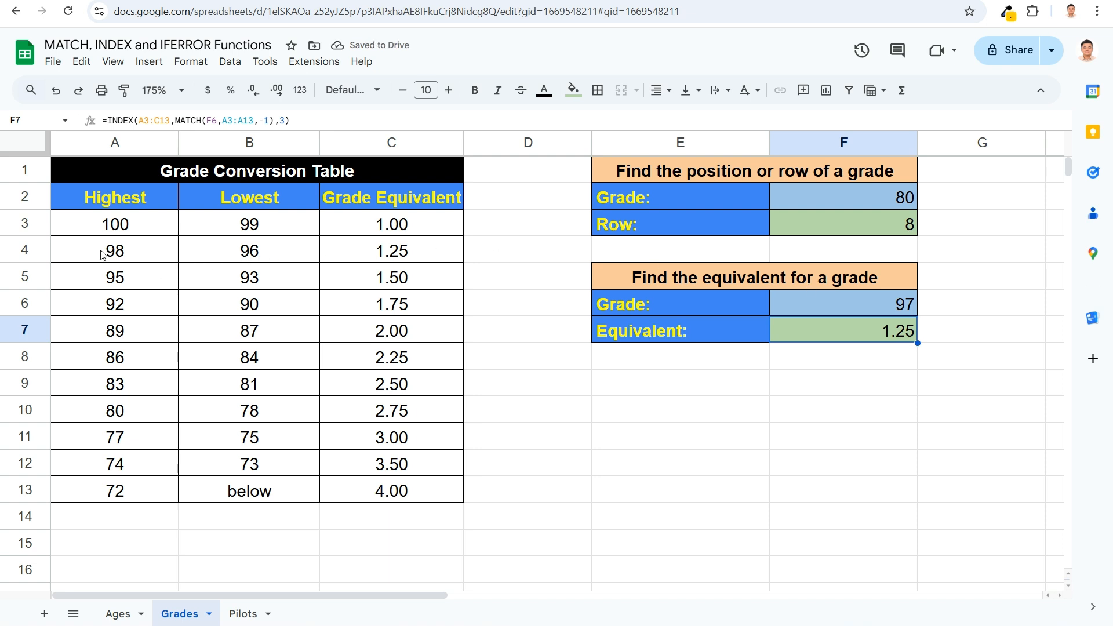
{"action": "left_click_drag", "start_coordinate": [99, 256], "coordinate": [413, 256]}
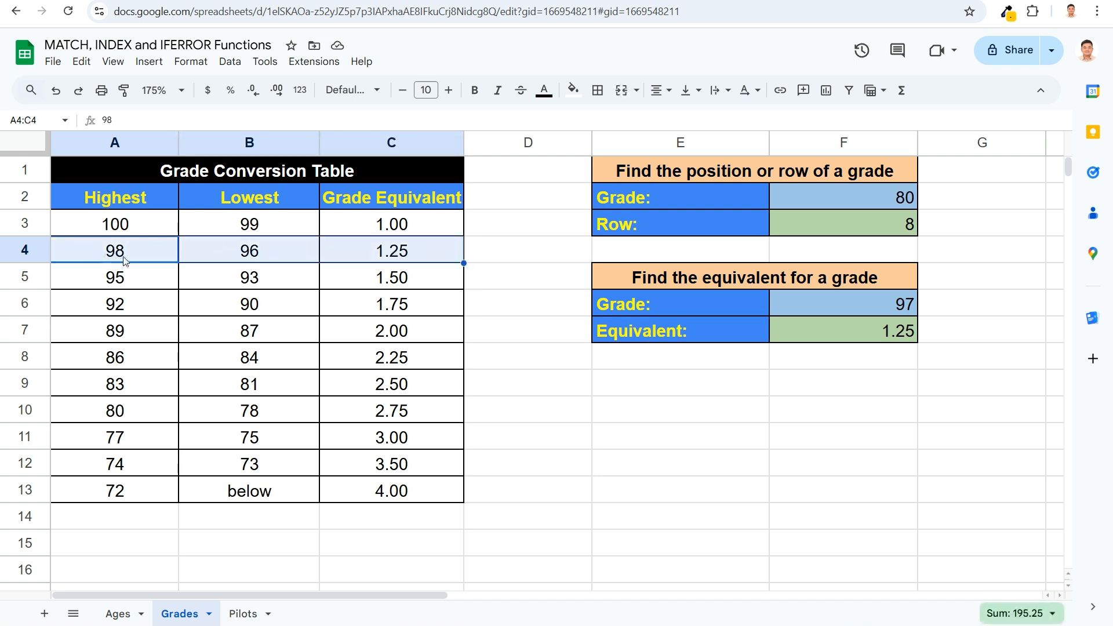
Step: Open the Pilots sheet and examine the first three pilot records in the flight data table
{"action": "left_click", "coordinate": [243, 614]}
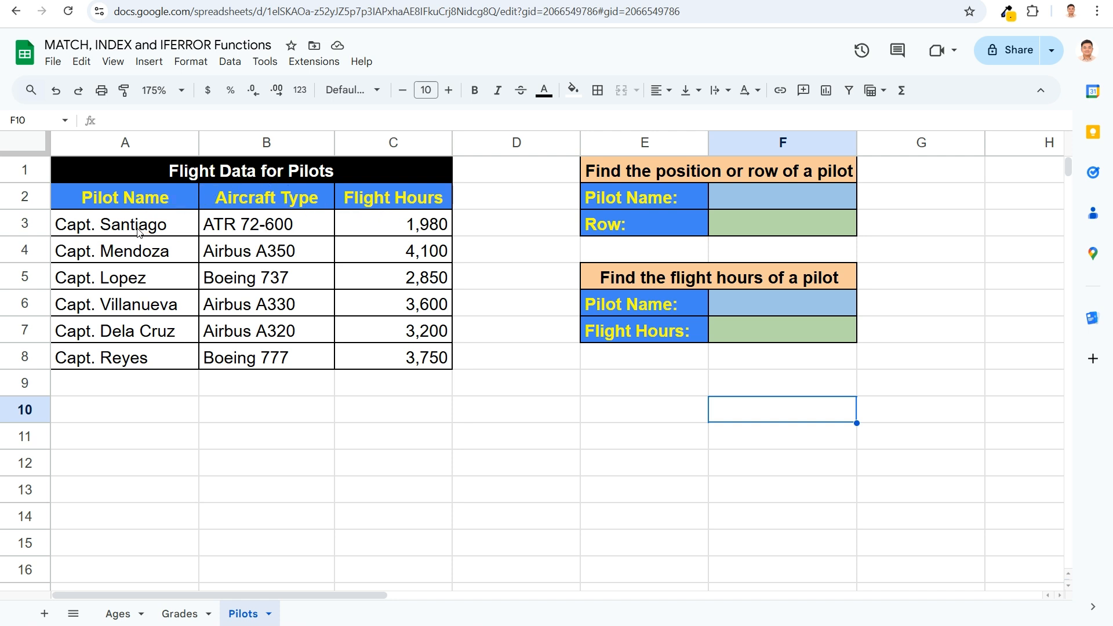
{"action": "left_click_drag", "start_coordinate": [138, 231], "coordinate": [366, 230]}
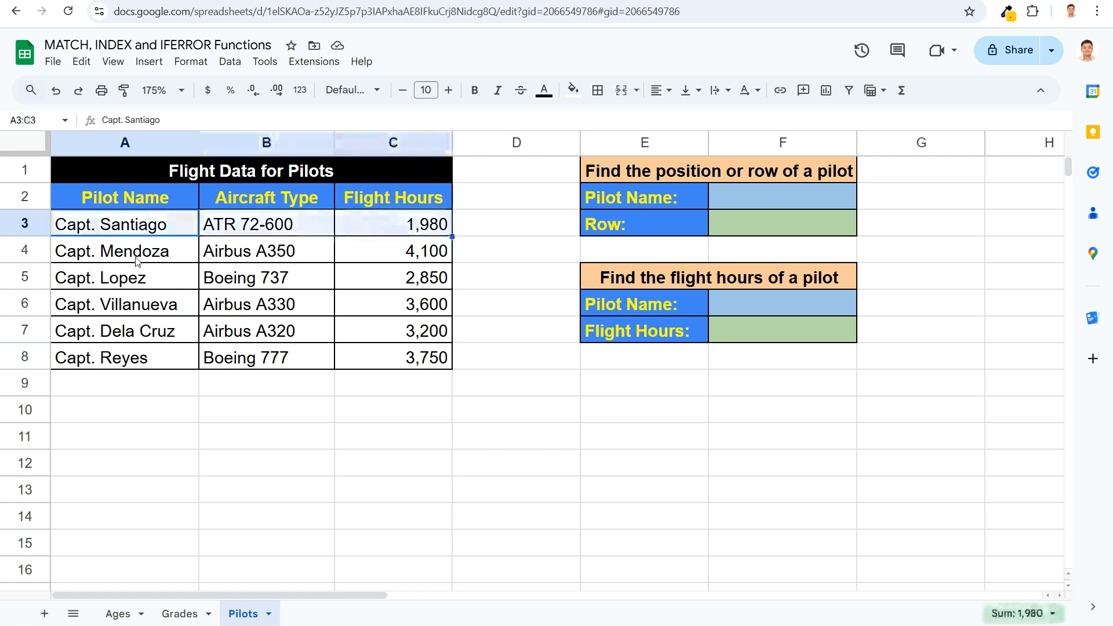
{"action": "left_click_drag", "start_coordinate": [138, 260], "coordinate": [386, 260]}
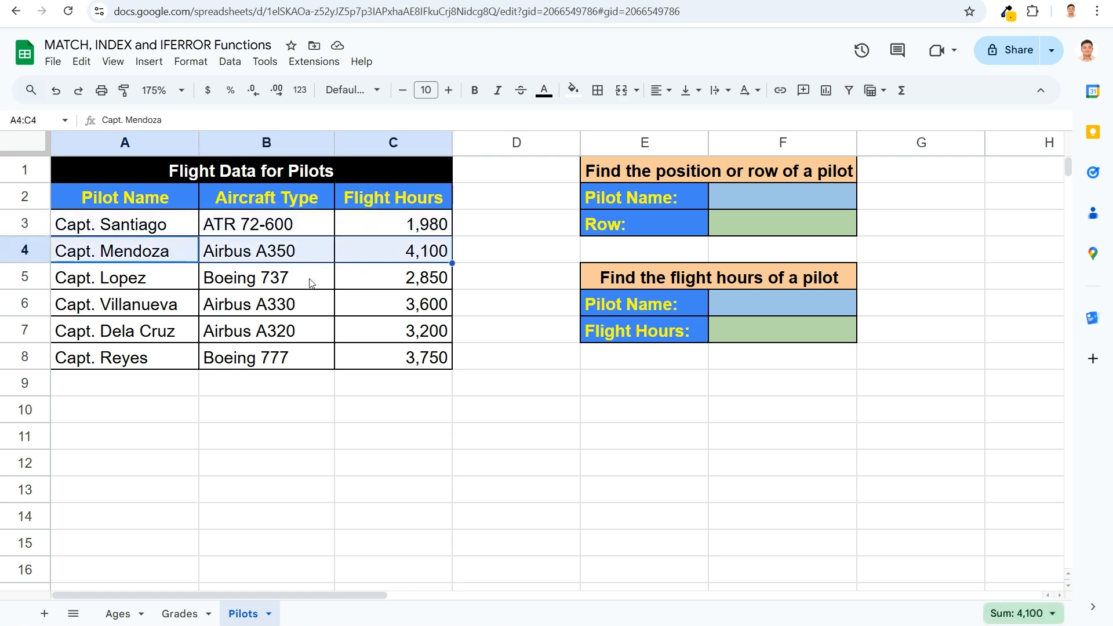
{"action": "left_click_drag", "start_coordinate": [160, 293], "coordinate": [370, 287]}
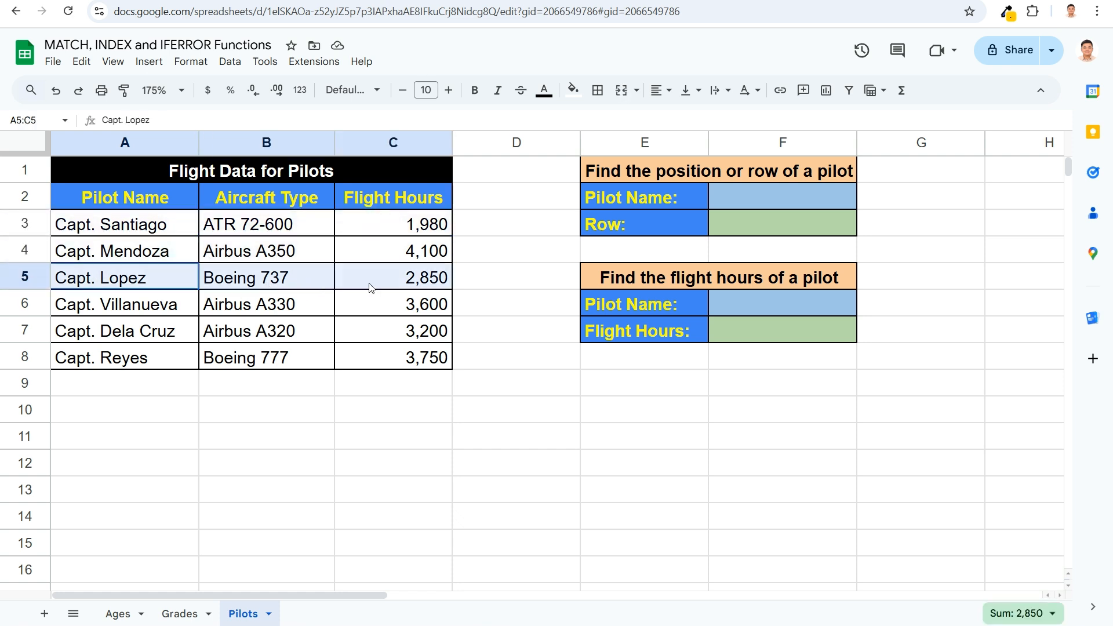
Step: Enter the first listed pilot's name in F2 and find its position in F3 with =MATCH(F2,A3:A8,0)
{"action": "left_click", "coordinate": [795, 194]}
{"action": "type", "text": "Capt. Santiago"}
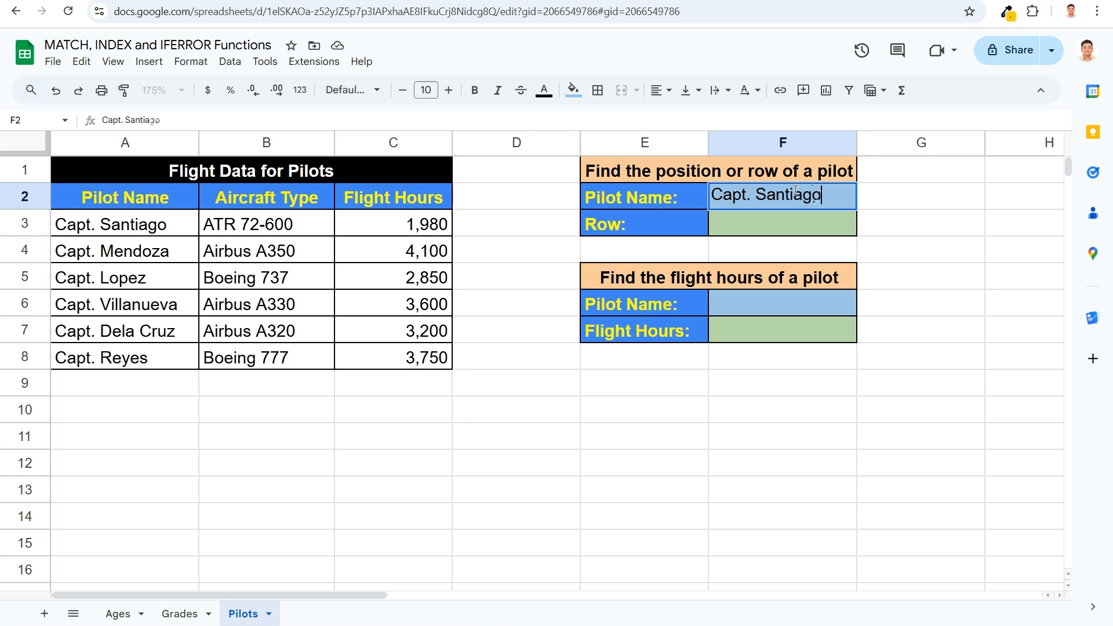
{"action": "key", "text": "Return"}
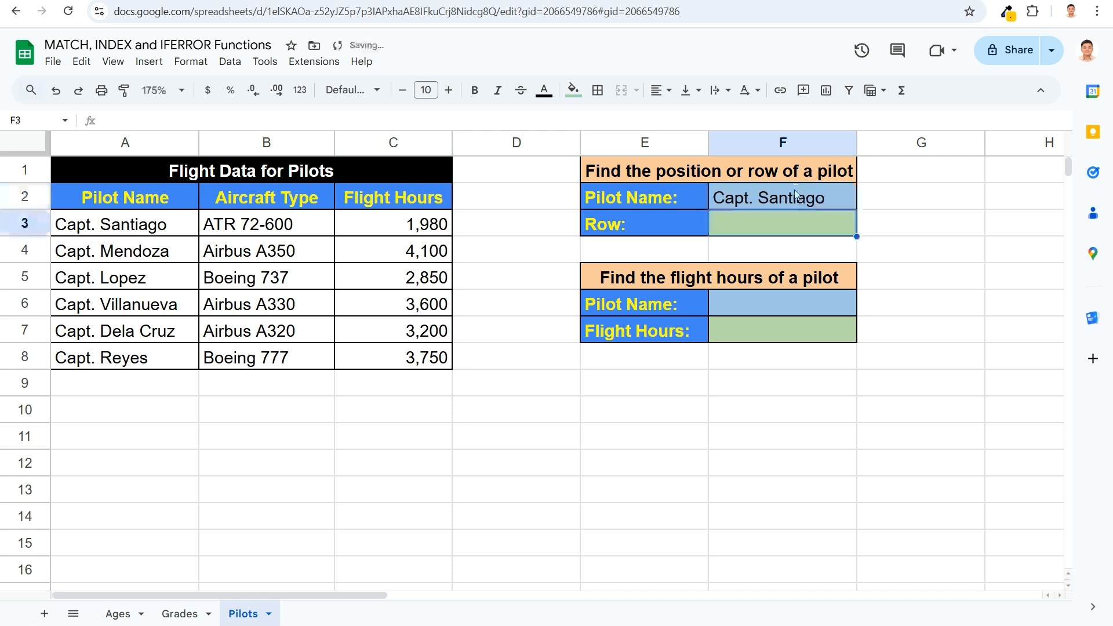
{"action": "type", "text": "=MATCH("}
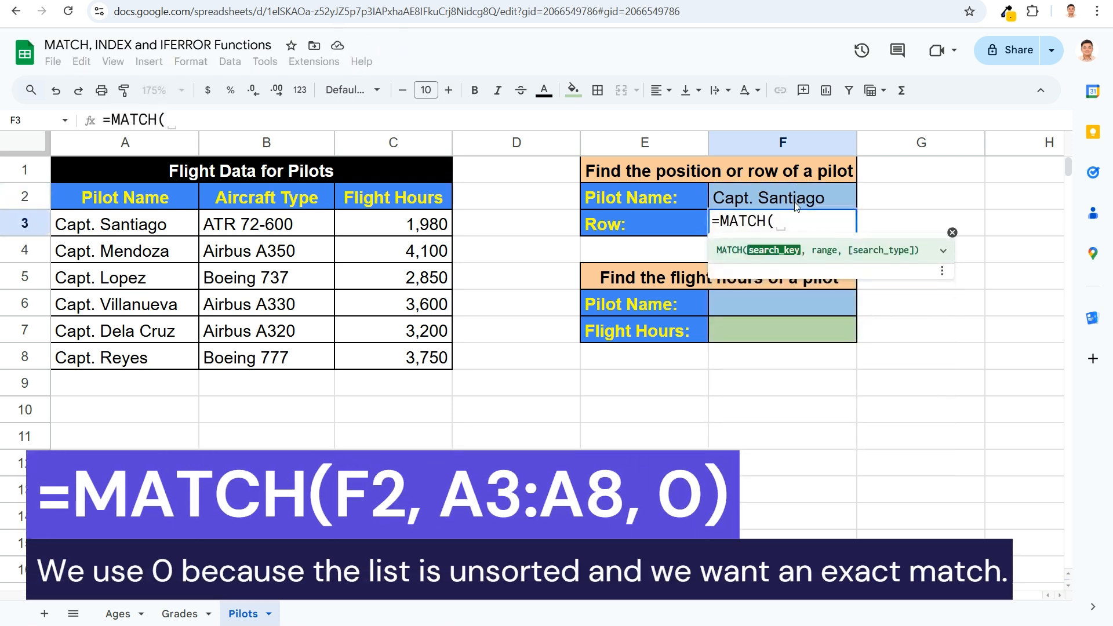
{"action": "left_click", "coordinate": [795, 205]}
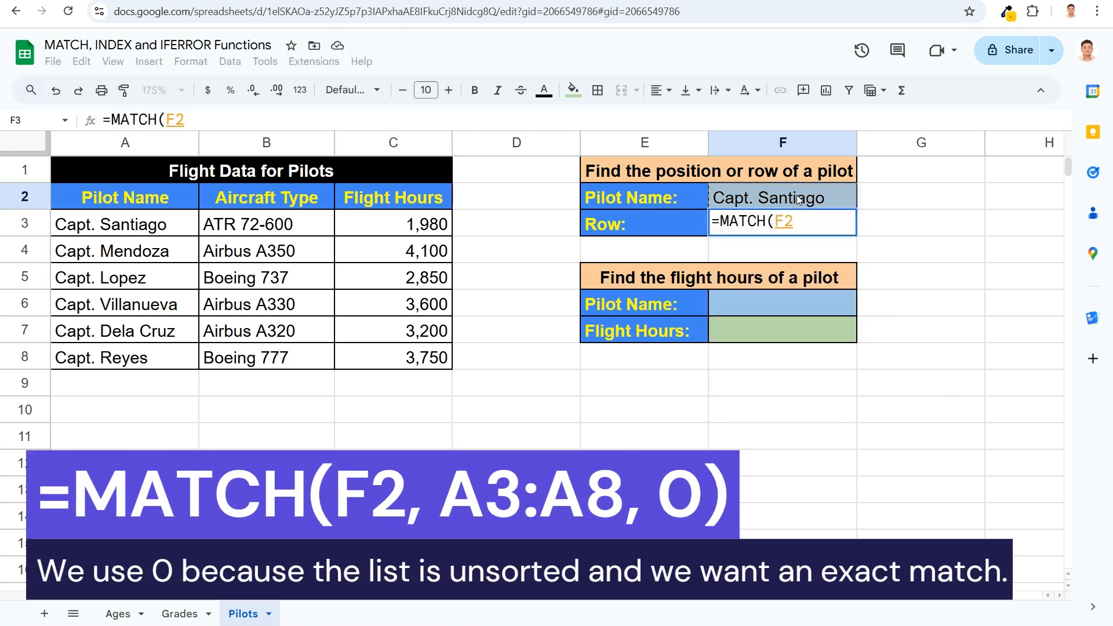
{"action": "type", "text": ","}
{"action": "left_click_drag", "start_coordinate": [116, 224], "coordinate": [148, 366]}
{"action": "type", "text": ","}
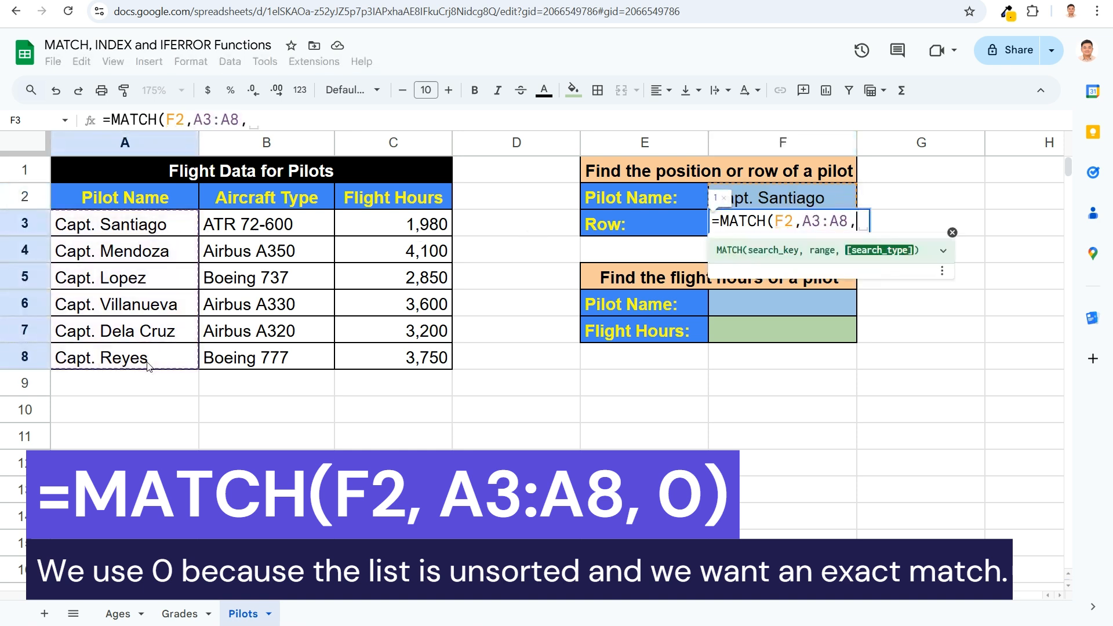
{"action": "type", "text": "0)"}
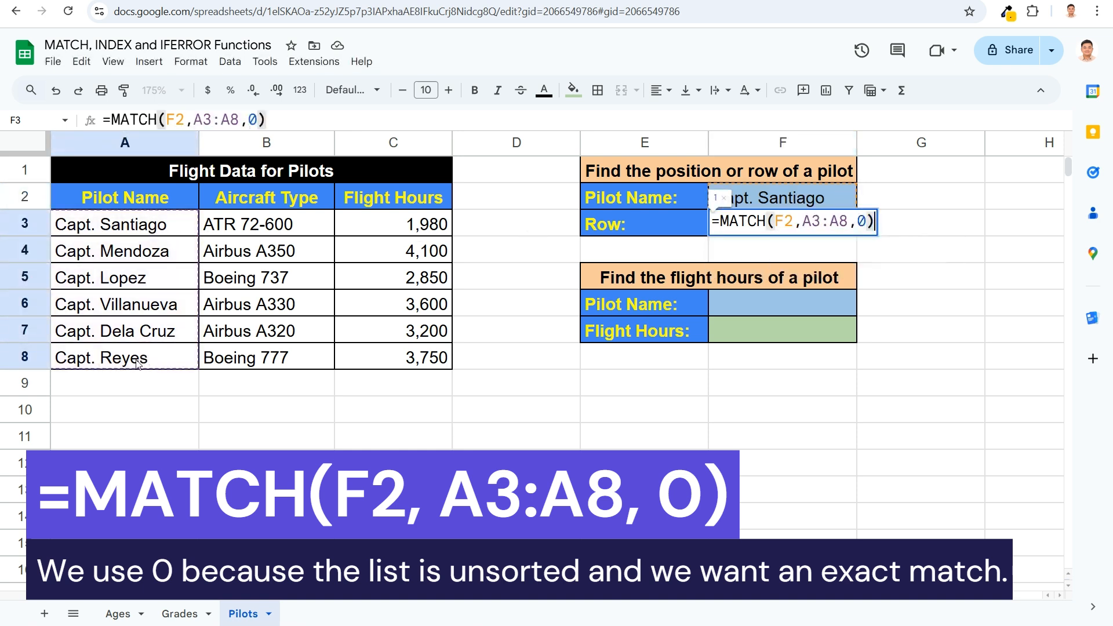
{"action": "key", "text": "Return"}
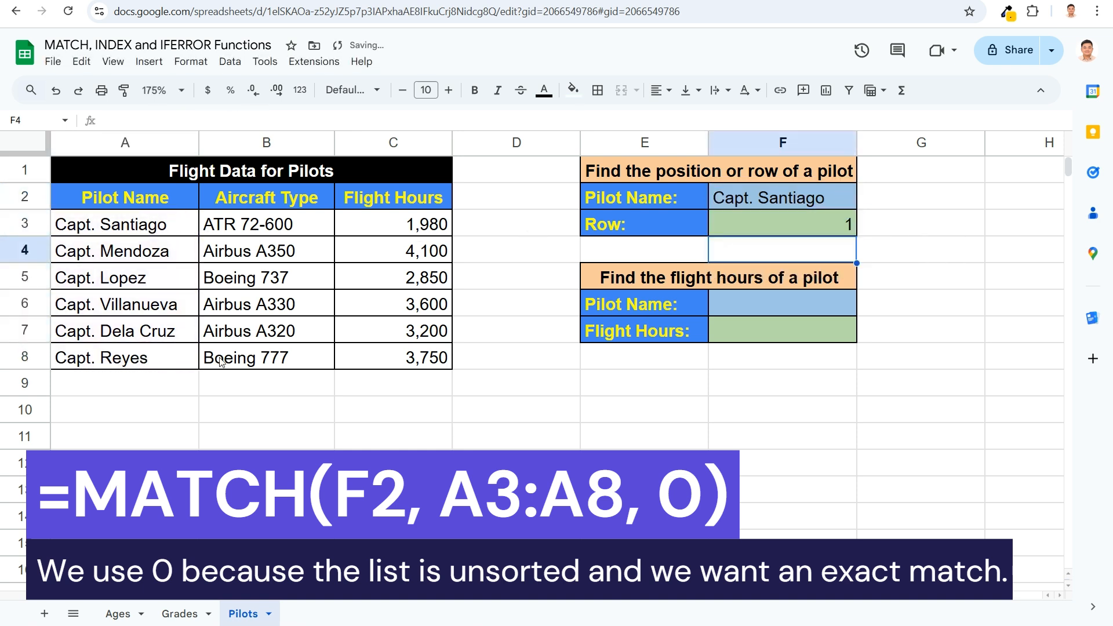
Step: Change F2 to the third listed pilot's name and check the returned position against that pilot's table row
{"action": "left_click", "coordinate": [788, 203]}
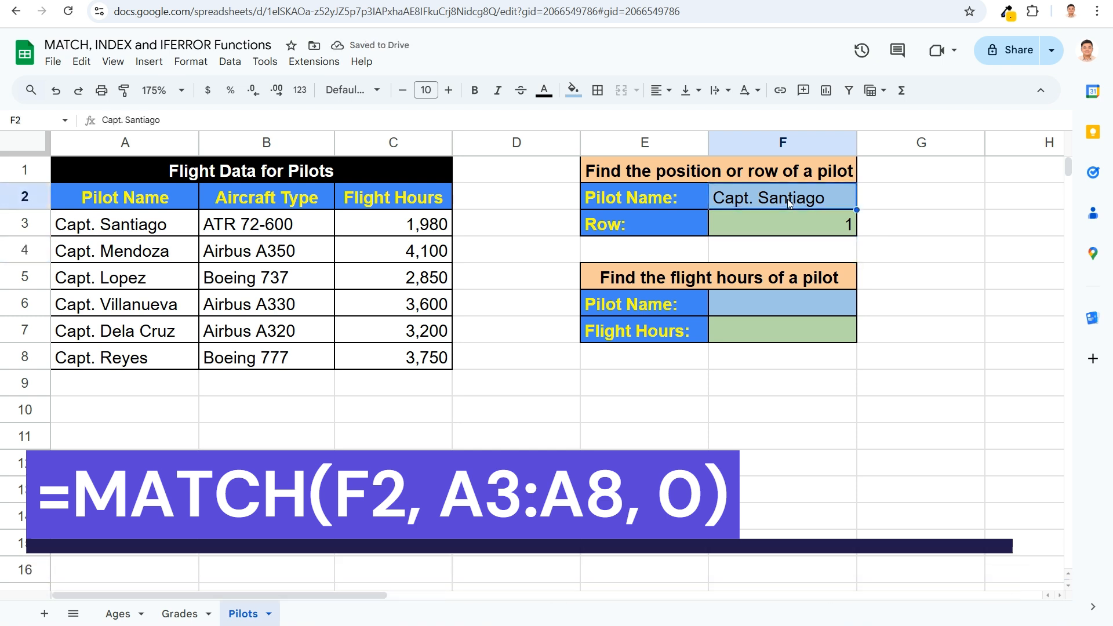
{"action": "type", "text": "Ca"}
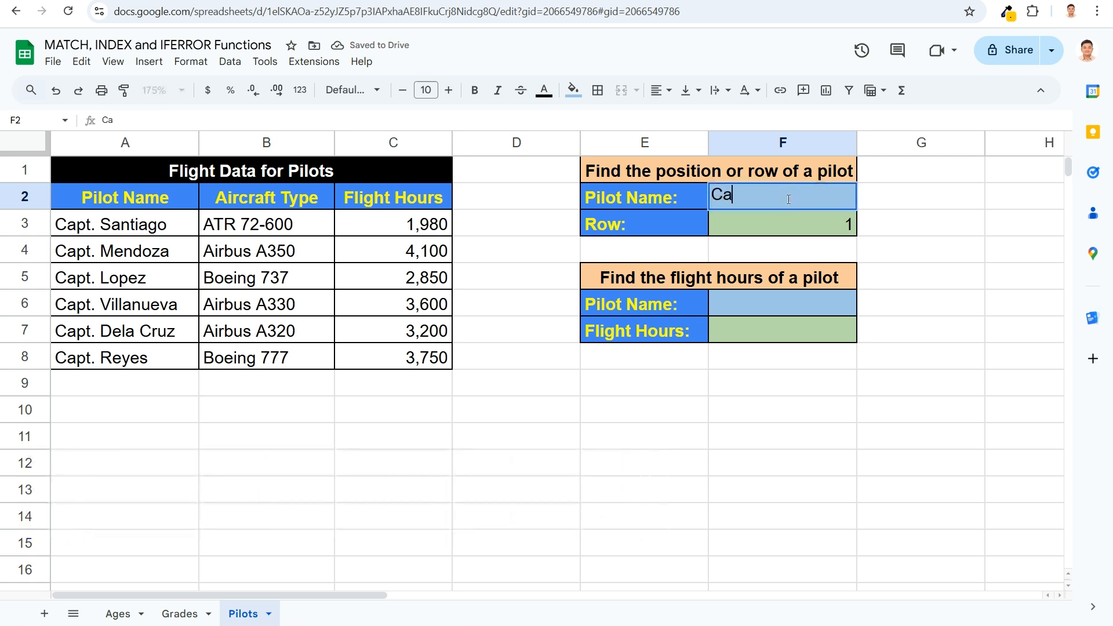
{"action": "type", "text": "pt. Lopez"}
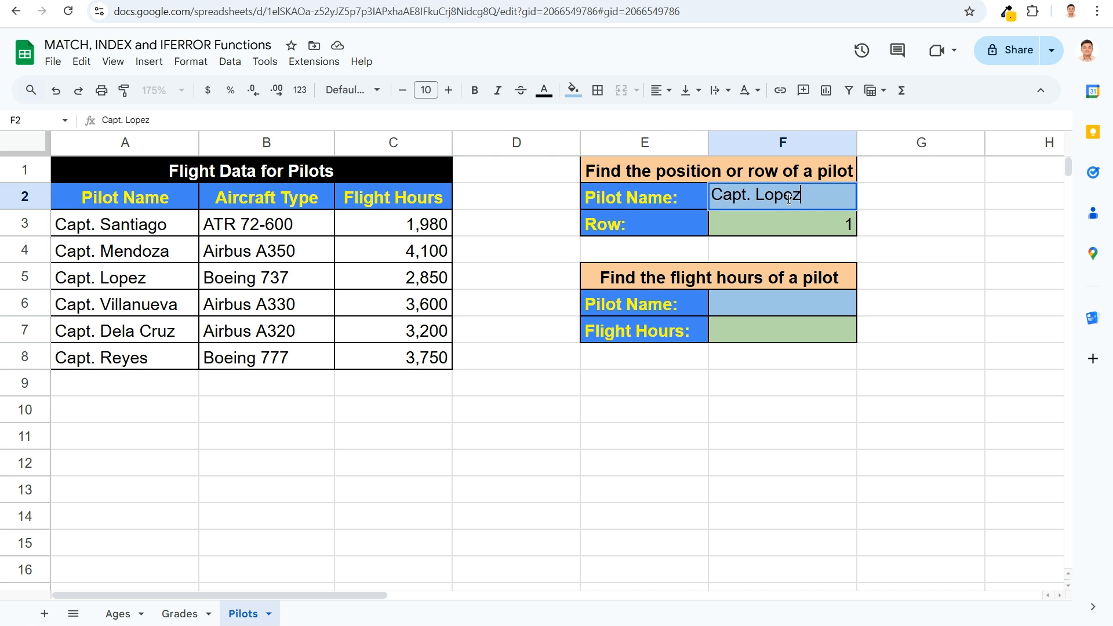
{"action": "key", "text": "Return"}
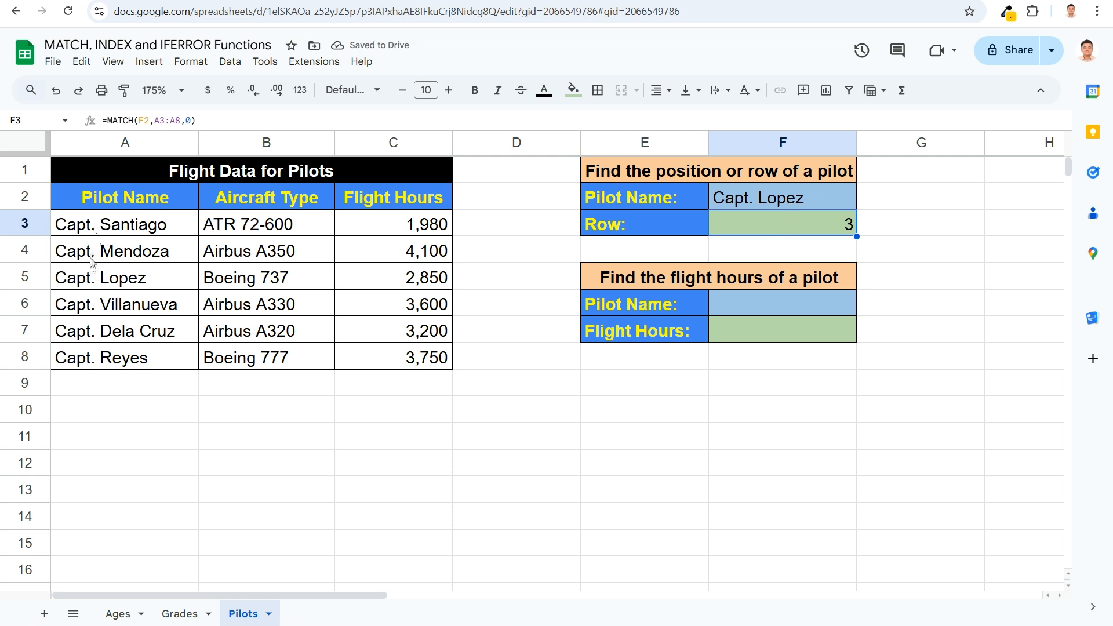
{"action": "left_click_drag", "start_coordinate": [88, 285], "coordinate": [373, 281]}
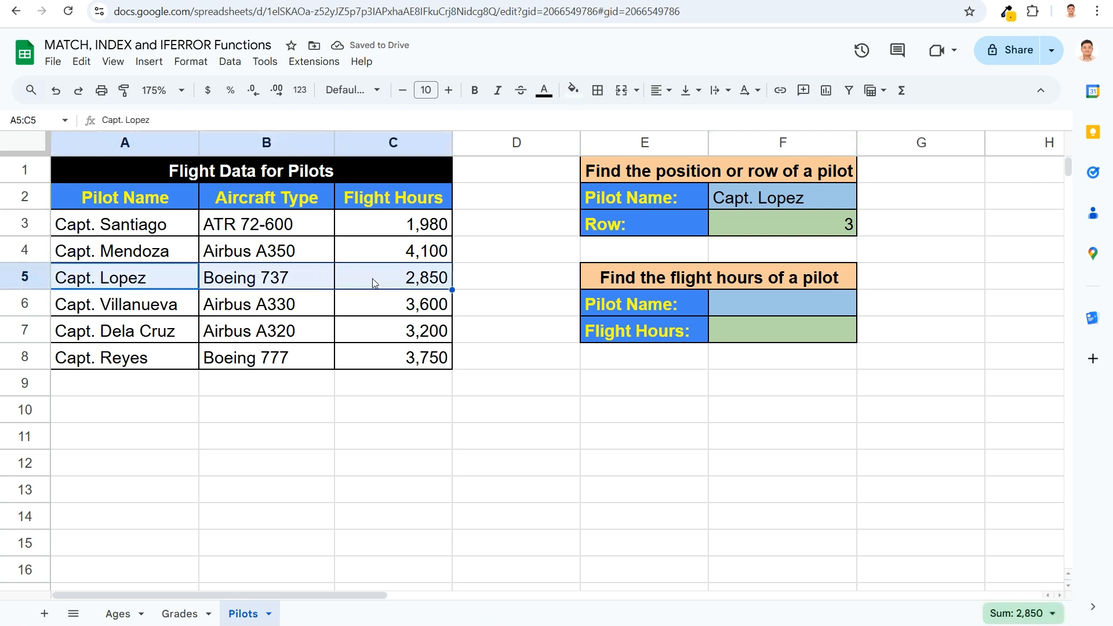
Step: Enter the third listed pilot's name in F6 for the flight hours lookup
{"action": "left_click", "coordinate": [763, 312]}
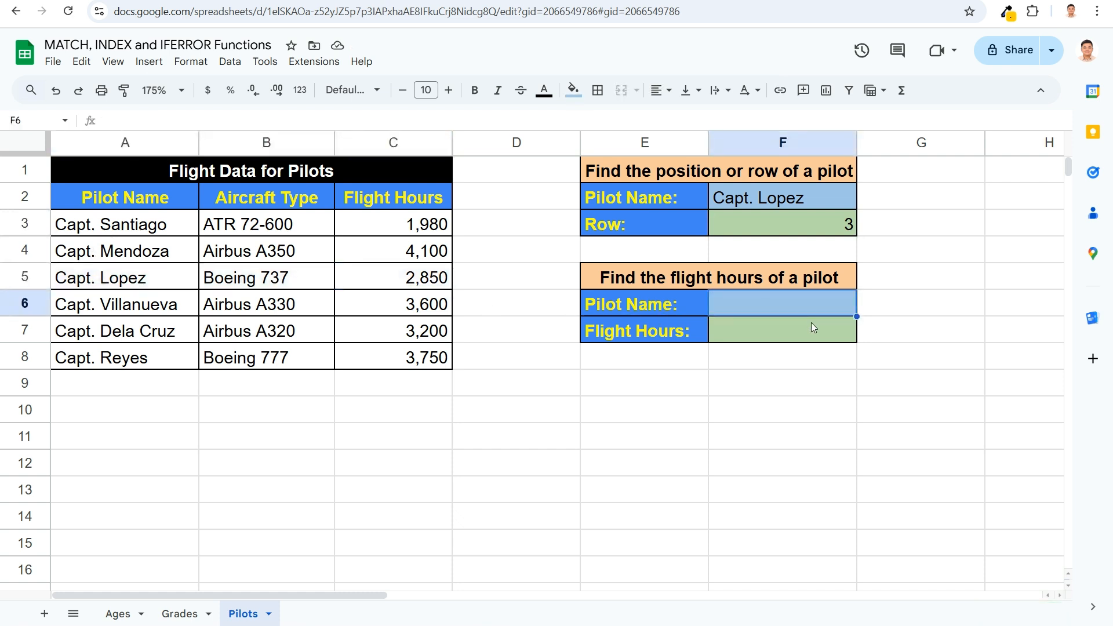
{"action": "type", "text": "Capt. Lopez"}
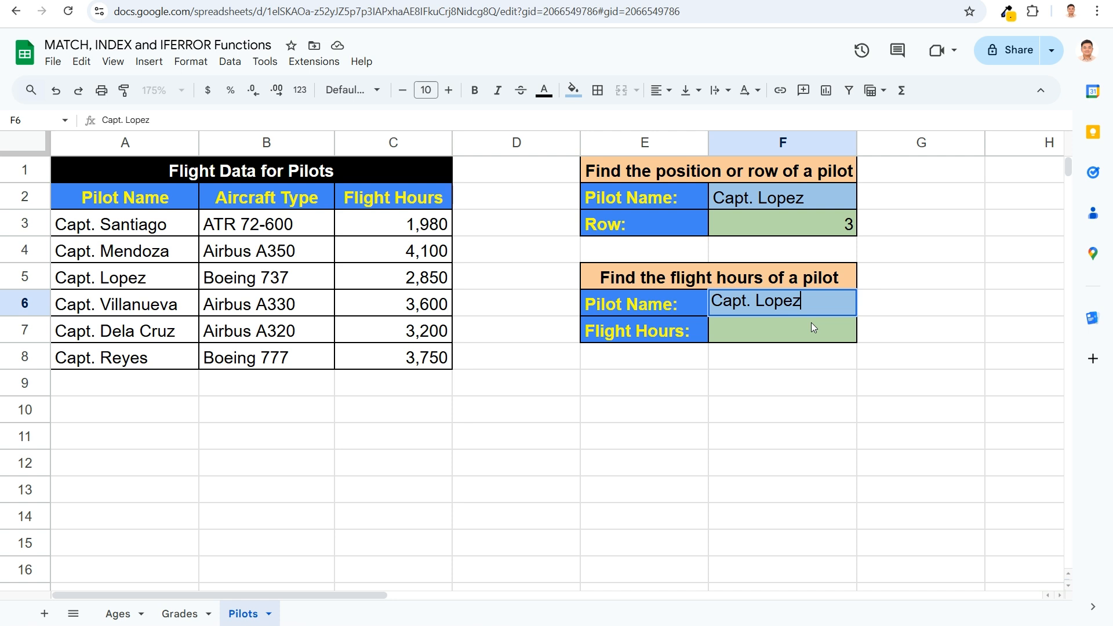
{"action": "key", "text": "Return"}
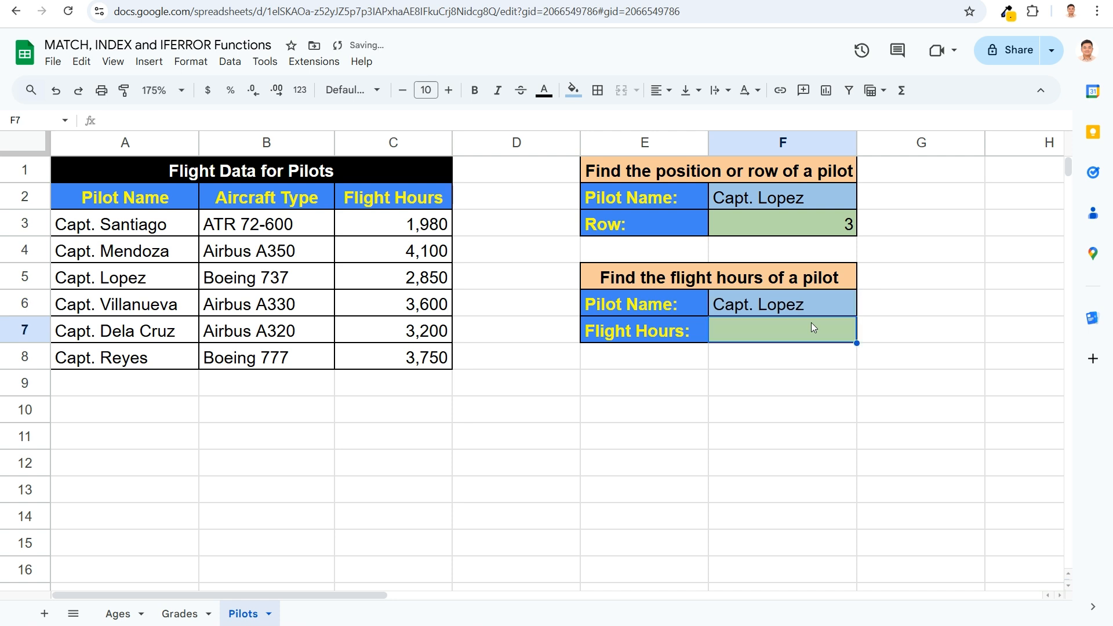
Step: Look up the pilot's flight hours in F7 with =INDEX(A3:C8,MATCH(F6,A3:A8,0),3) and check them against that pilot's table row
{"action": "type", "text": "="}
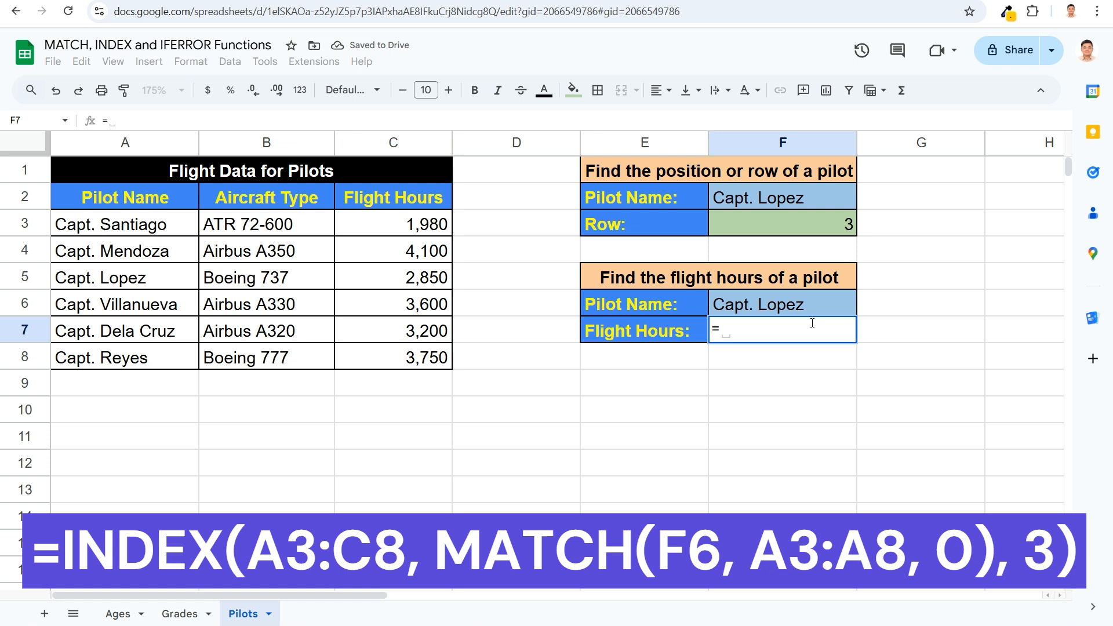
{"action": "type", "text": "INDEX(A"}
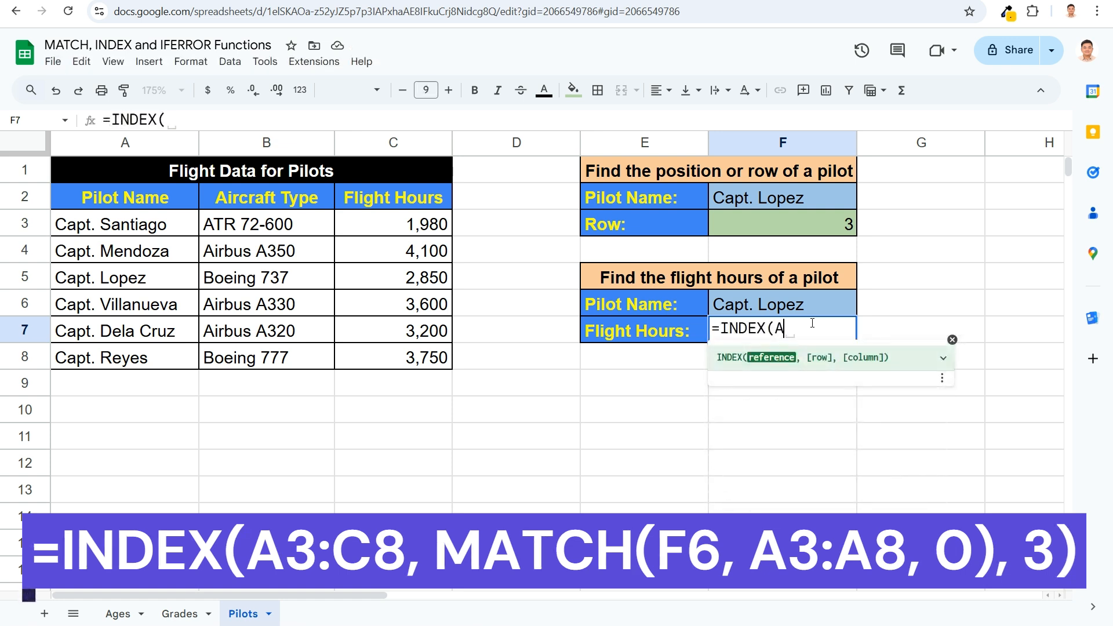
{"action": "type", "text": "3:C8, "}
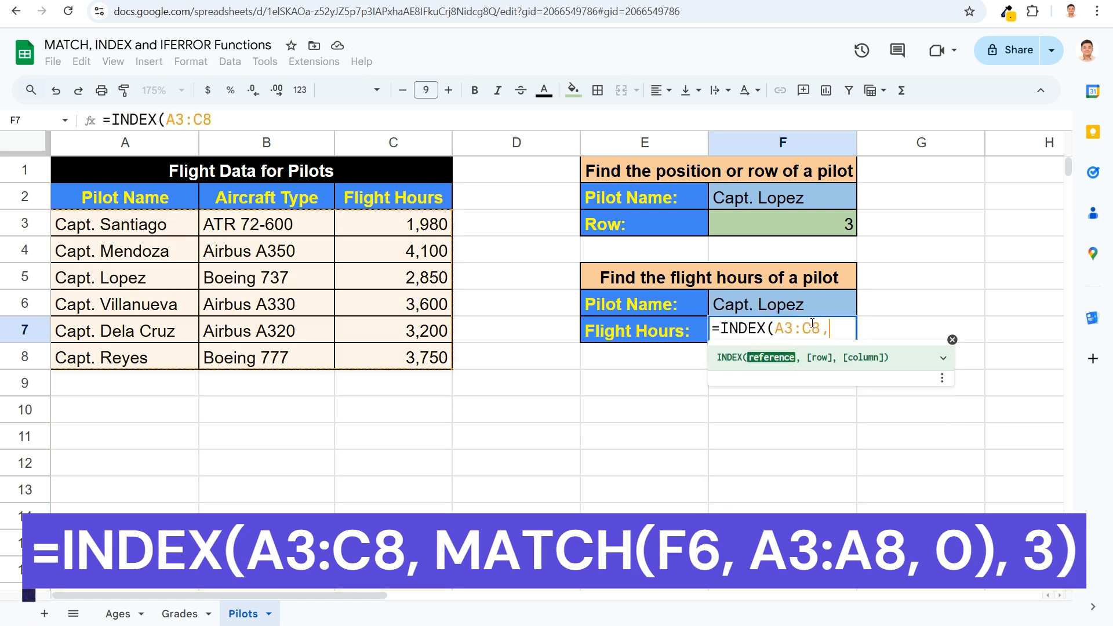
{"action": "type", "text": "MATCH("}
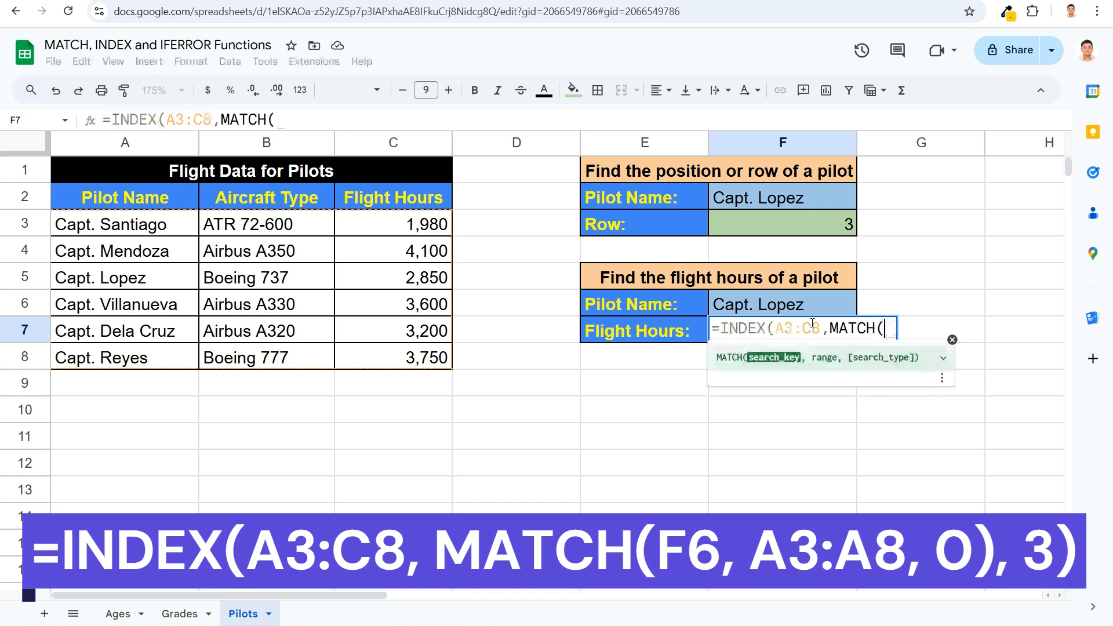
{"action": "left_click", "coordinate": [789, 309]}
{"action": "type", "text": ","}
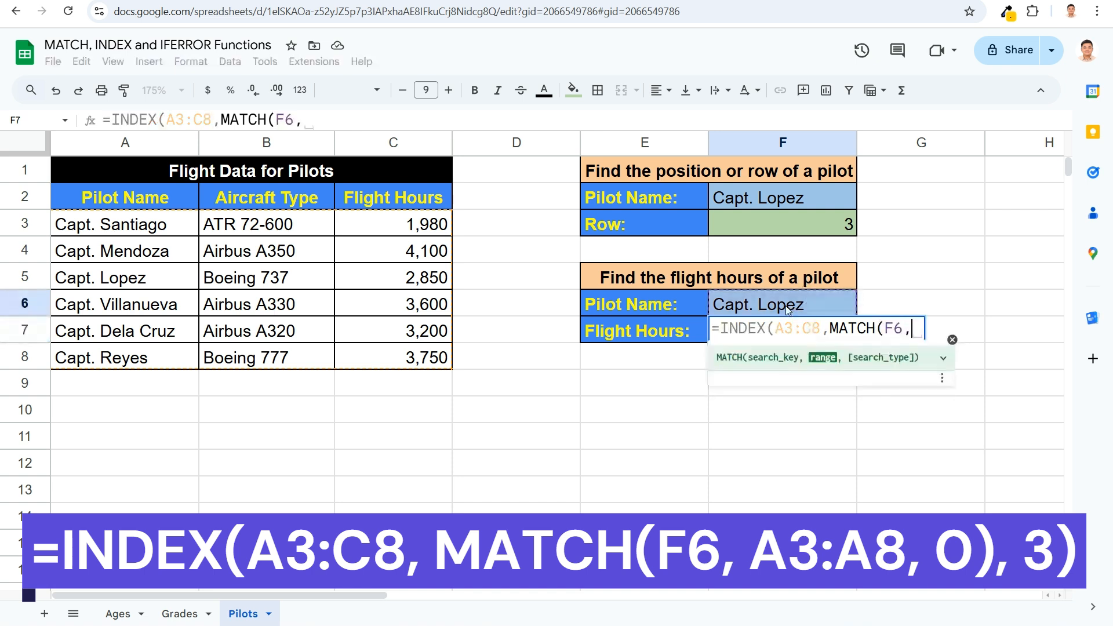
{"action": "left_click", "coordinate": [145, 229]}
{"action": "left_click_drag", "start_coordinate": [145, 229], "coordinate": [152, 359]}
{"action": "type", "text": ", 0)"}
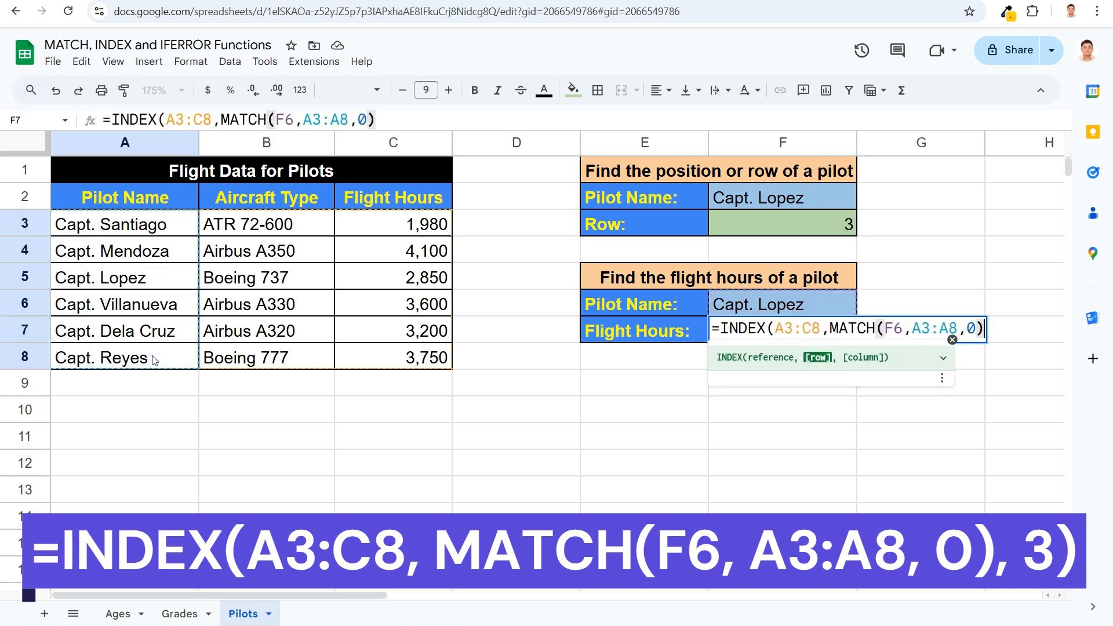
{"action": "type", "text": ", 3)"}
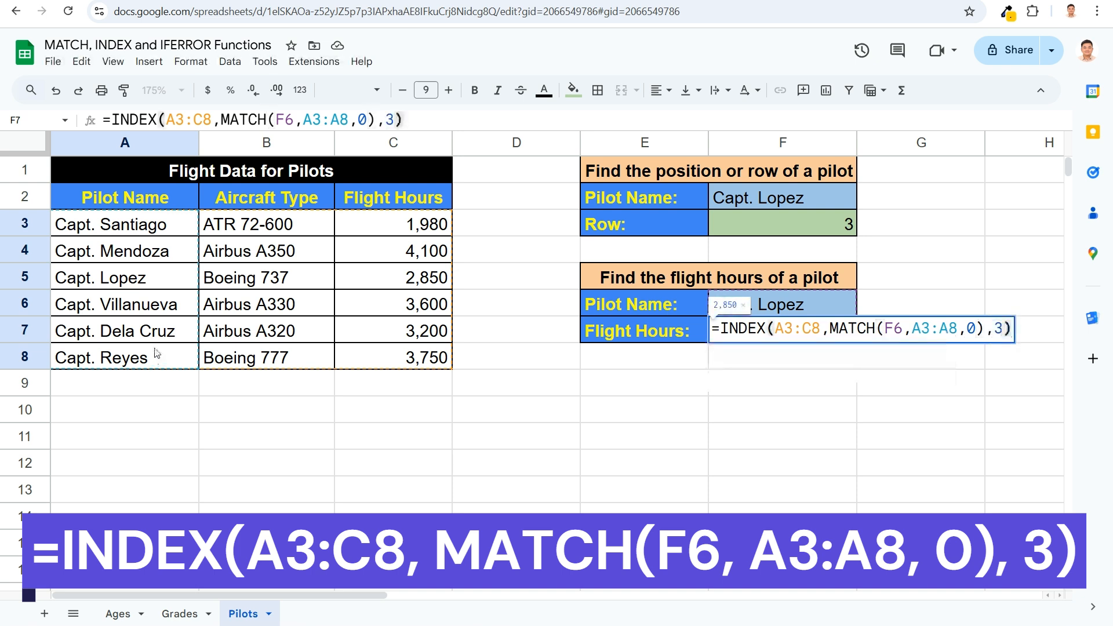
{"action": "key", "text": "Return"}
{"action": "left_click_drag", "start_coordinate": [118, 284], "coordinate": [367, 284]}
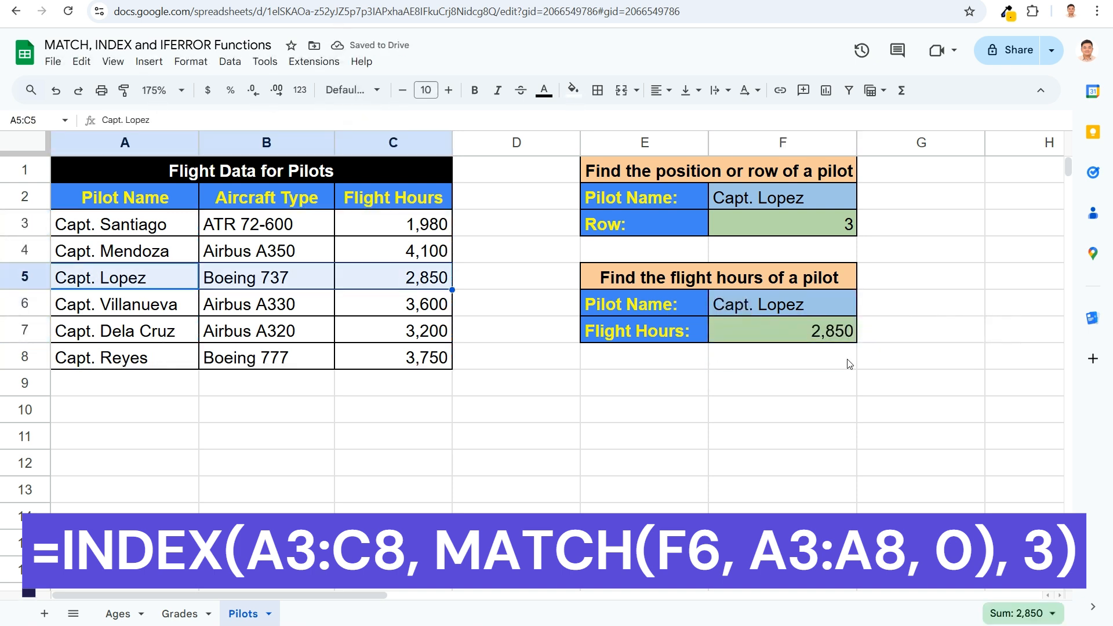
Step: Change the pilot name in F6 to the fifth listed pilot and check the flight hours against that pilot's table row
{"action": "left_click", "coordinate": [820, 306]}
{"action": "type", "text": "Capt. Dela Cruz"}
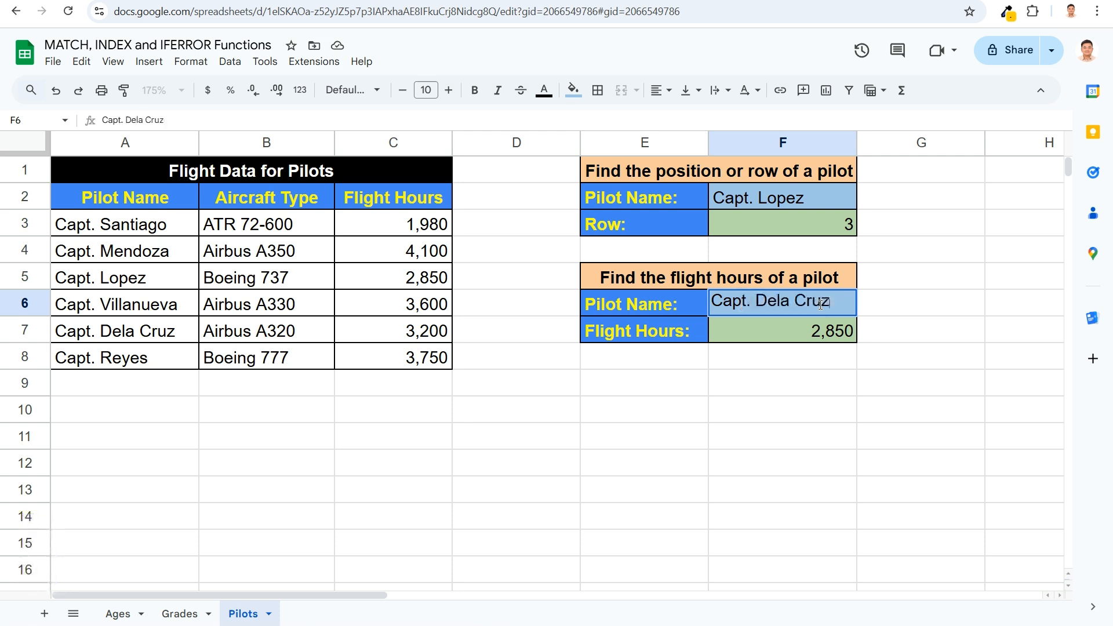
{"action": "key", "text": "Return"}
{"action": "left_click_drag", "start_coordinate": [112, 337], "coordinate": [436, 342]}
Step: Replace the pilot name in F6 with one missing from the table to test the INDEX/MATCH lookup
{"action": "left_click", "coordinate": [851, 304]}
{"action": "type", "text": "Capt. A"}
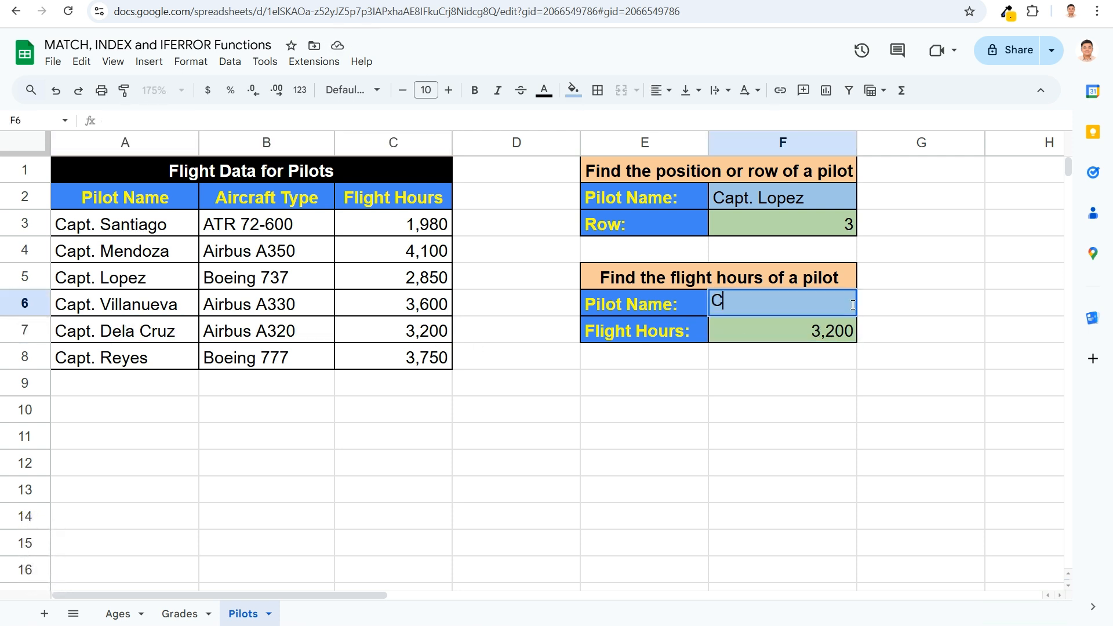
{"action": "type", "text": "rnaiz"}
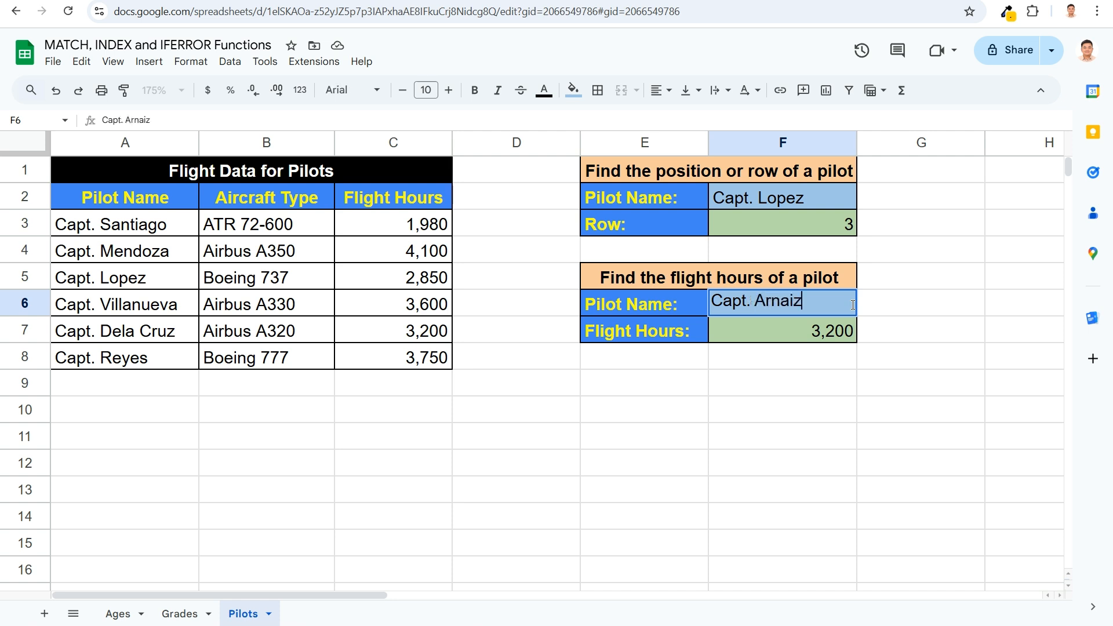
{"action": "key", "text": "Return"}
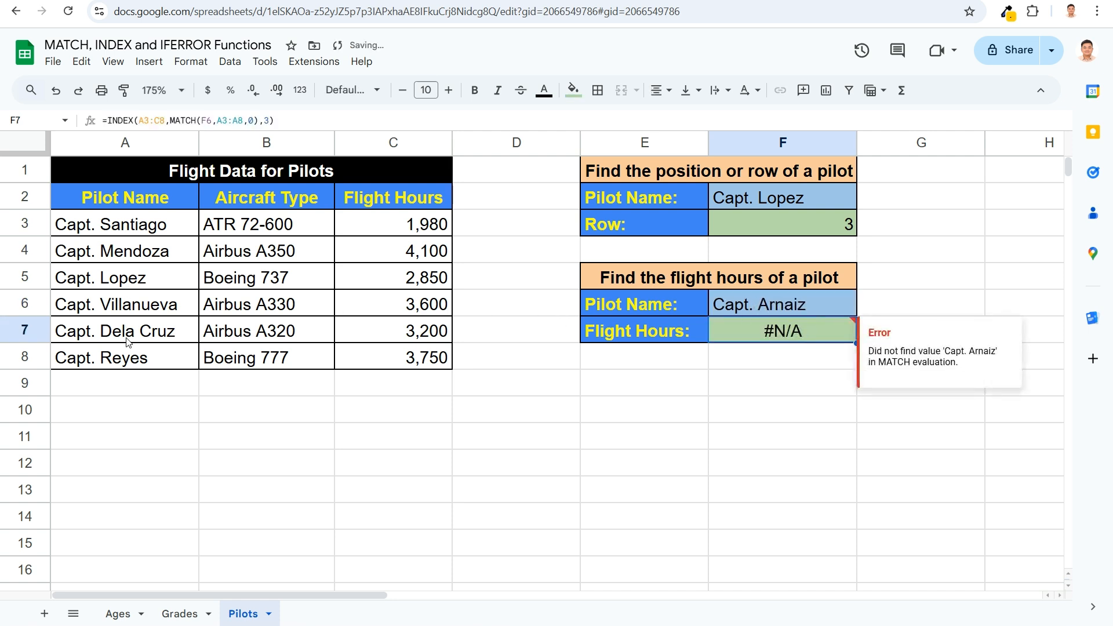
Step: Wrap the F7 lookup in IFERROR with a fallback text: =IFERROR(INDEX(A3:C8,MATCH(F6,A3:A8,0),3),"No record found")
{"action": "double_click", "coordinate": [751, 328]}
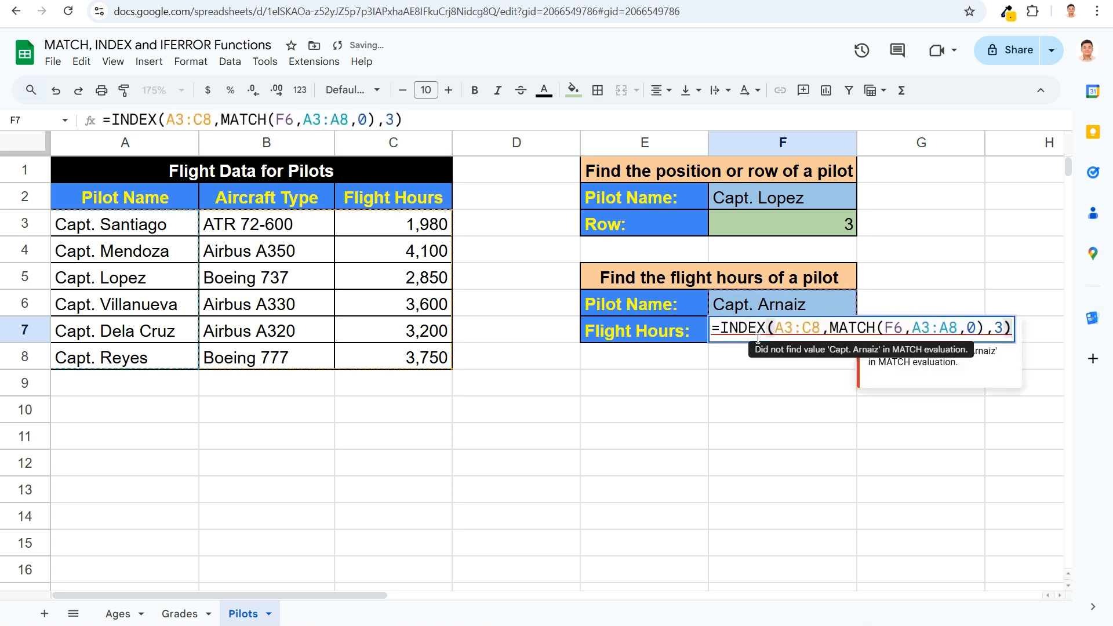
{"action": "left_click", "coordinate": [720, 328]}
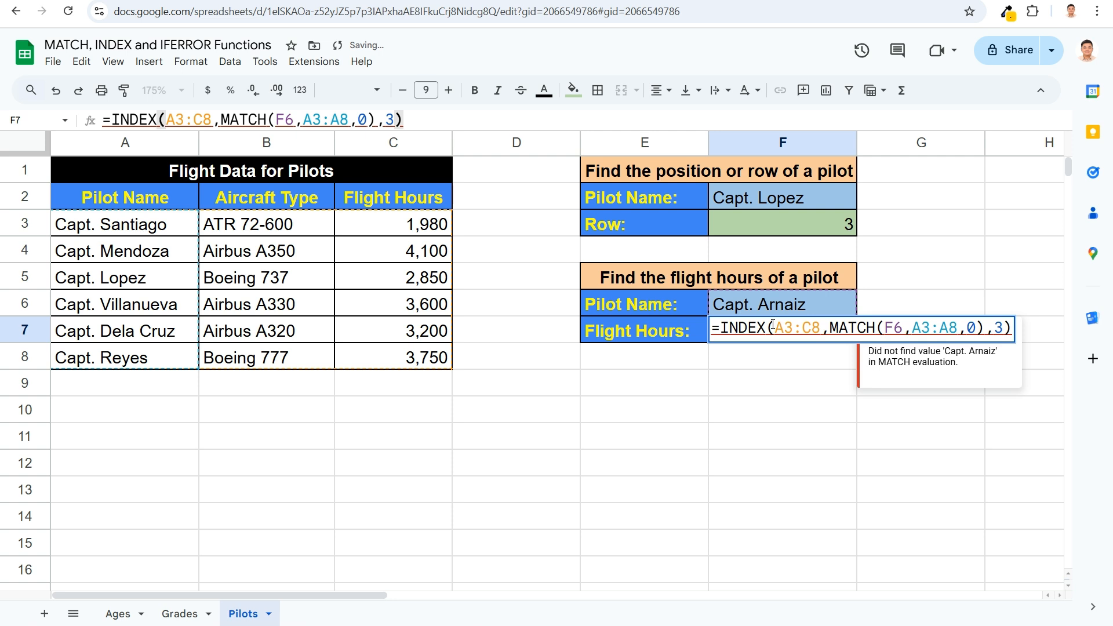
{"action": "type", "text": "IFERROR("}
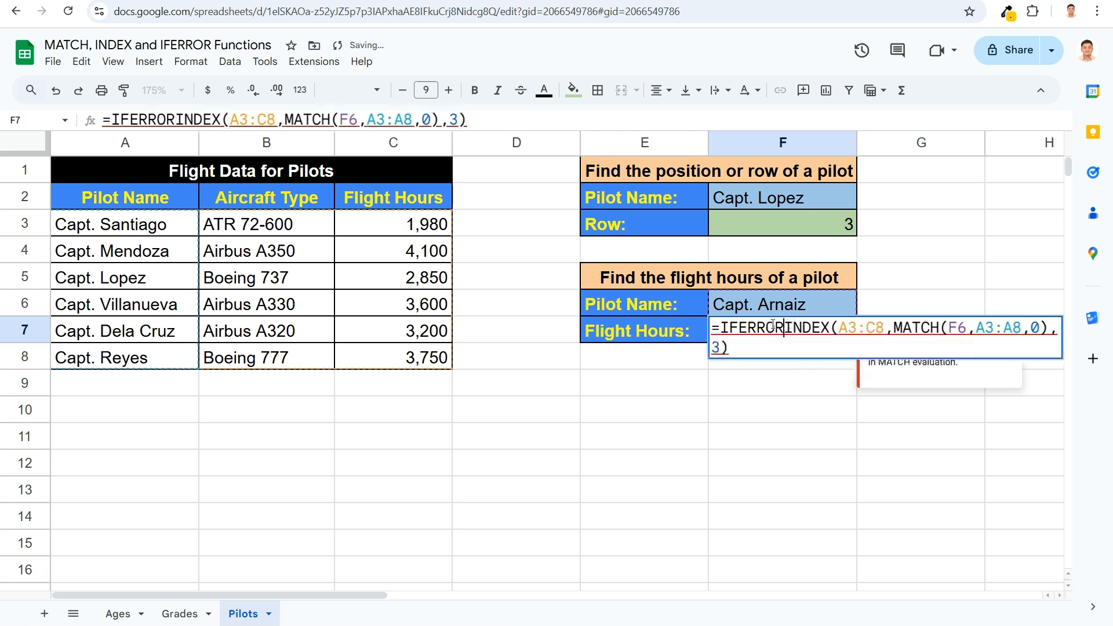
{"action": "key", "text": "Right"}
{"action": "key", "text": "Right"}
{"action": "key", "text": "Right"}
{"action": "key", "text": "Right"}
{"action": "key", "text": "Right"}
{"action": "key", "text": "Right"}
{"action": "key", "text": "Right"}
{"action": "key", "text": "Right"}
{"action": "key", "text": "Right"}
{"action": "key", "text": "Right"}
{"action": "key", "text": "Right"}
{"action": "key", "text": "Right"}
{"action": "key", "text": "Right"}
{"action": "key", "text": "Right"}
{"action": "key", "text": "Right"}
{"action": "key", "text": "Right"}
{"action": "key", "text": "Right"}
{"action": "key", "text": "Right"}
{"action": "key", "text": "Right"}
{"action": "key", "text": "Right"}
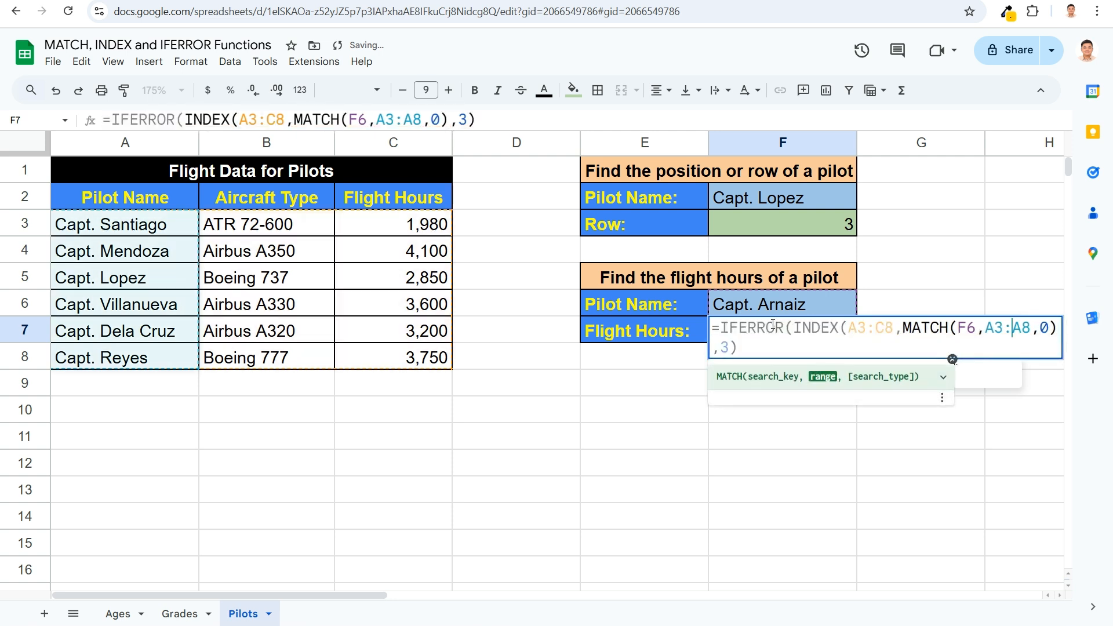
{"action": "type", "text": ","}
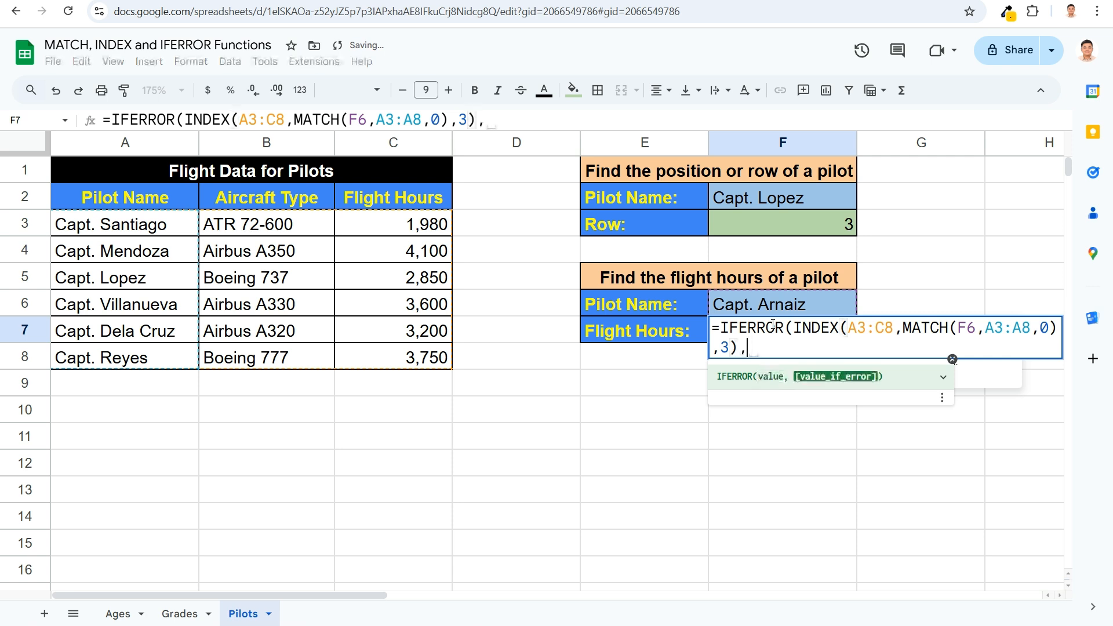
{"action": "type", "text": "\"No record found\")"}
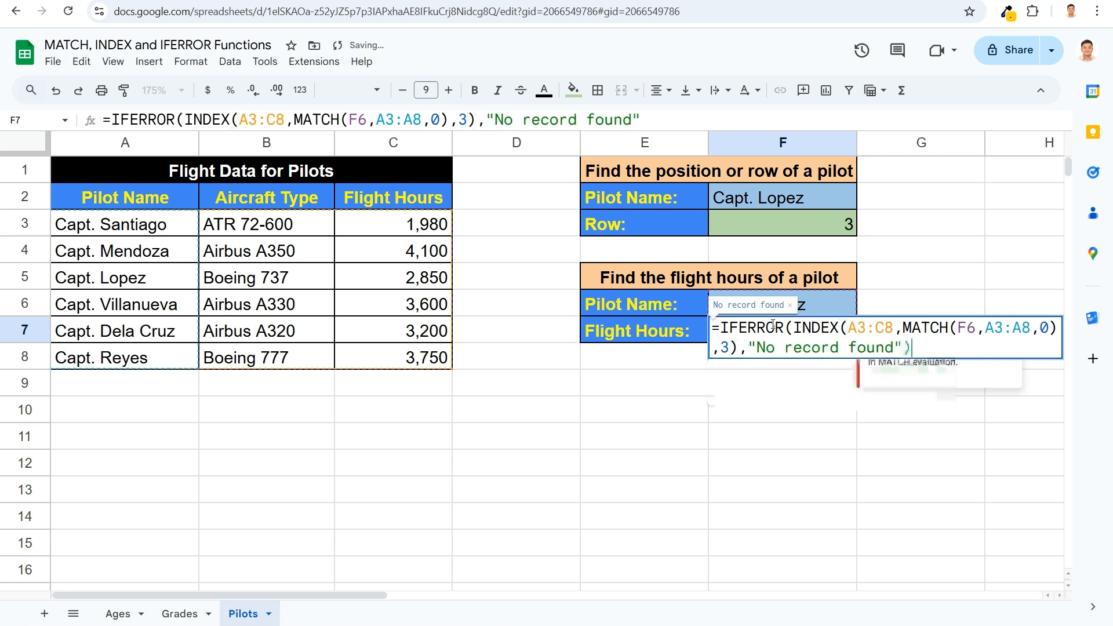
{"action": "key", "text": "Return"}
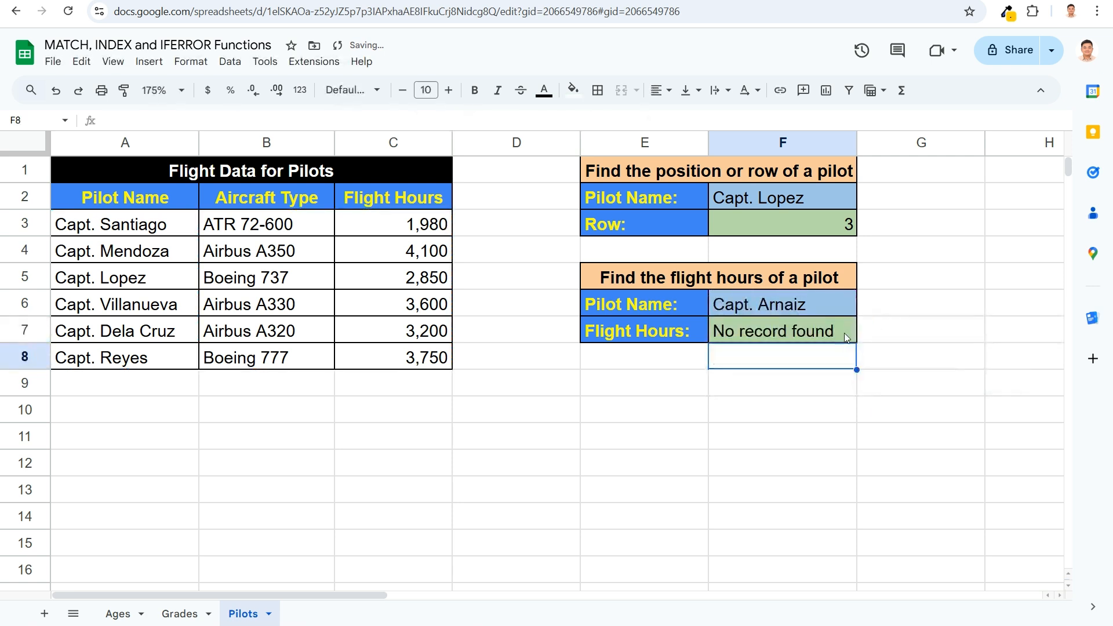
Step: Change F6 to the second listed pilot's name to test the IFERROR formula with an existing record
{"action": "key", "text": "Up"}
{"action": "key", "text": "Up"}
{"action": "type", "text": "Capt. Mendoza"}
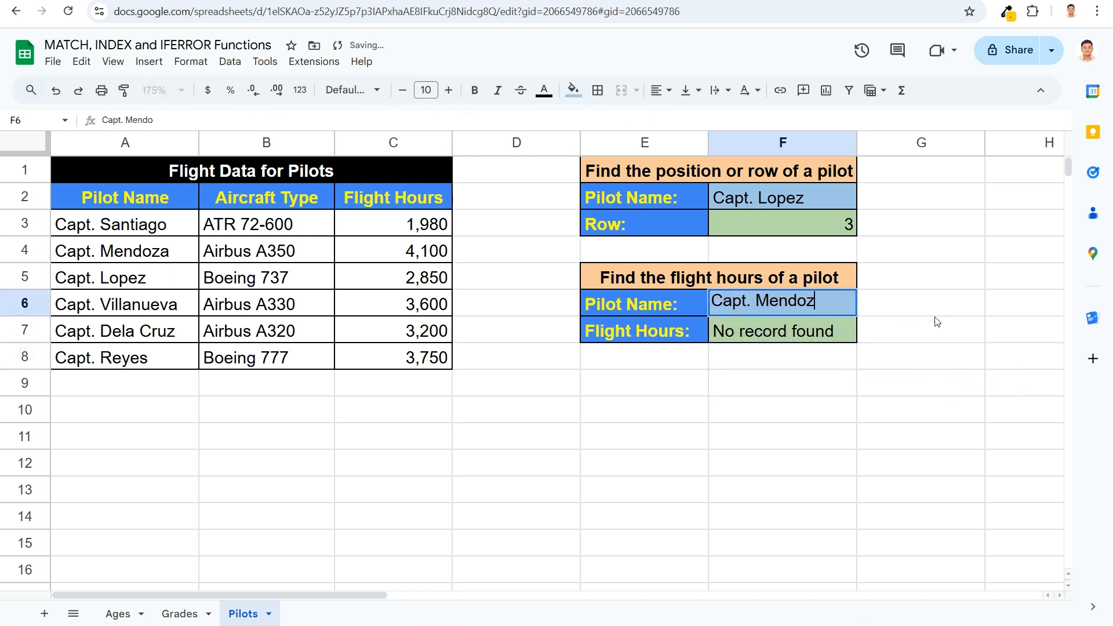
{"action": "key", "text": "Return"}
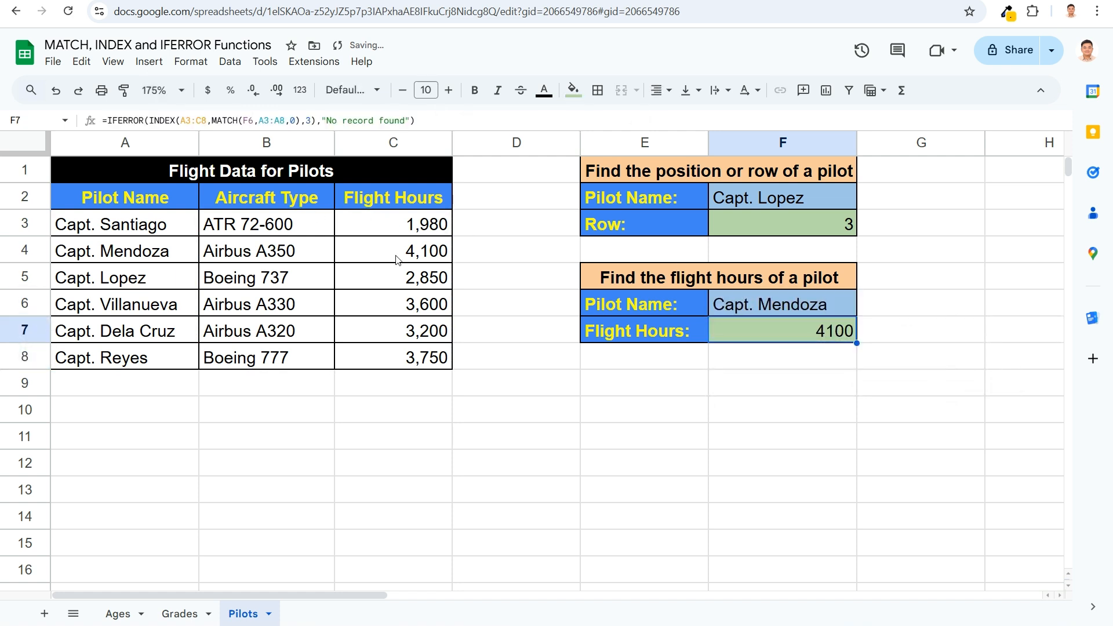
Step: Enter another unlisted pilot's name in F6 to test the IFERROR fallback text
{"action": "left_click", "coordinate": [778, 311]}
{"action": "type", "text": "Capt."}
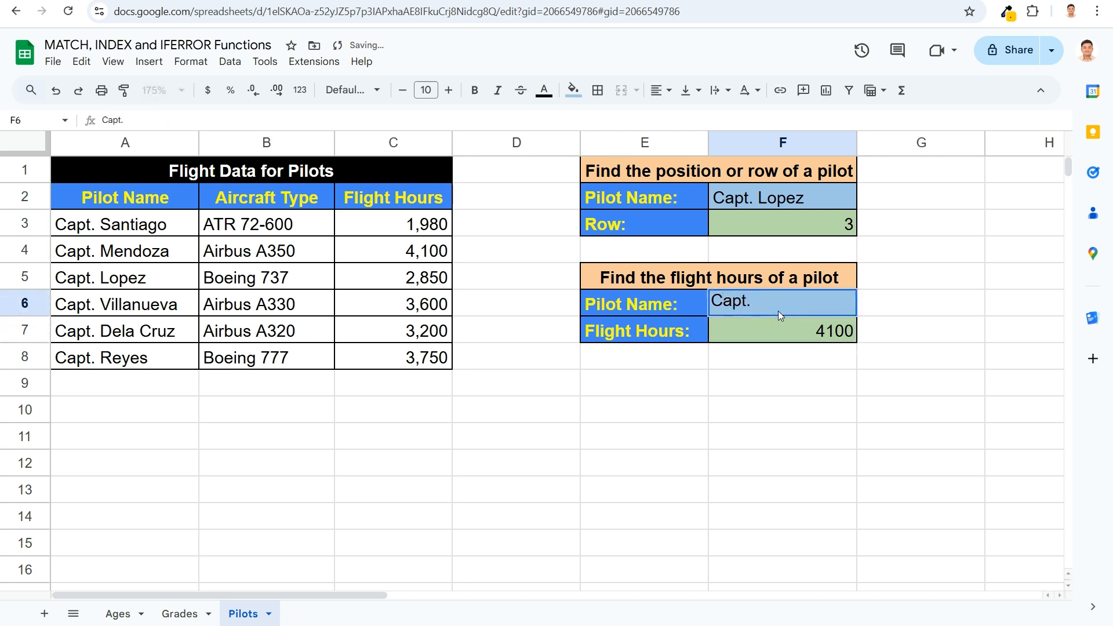
{"action": "type", "text": " Cruz"}
{"action": "key", "text": "Return"}
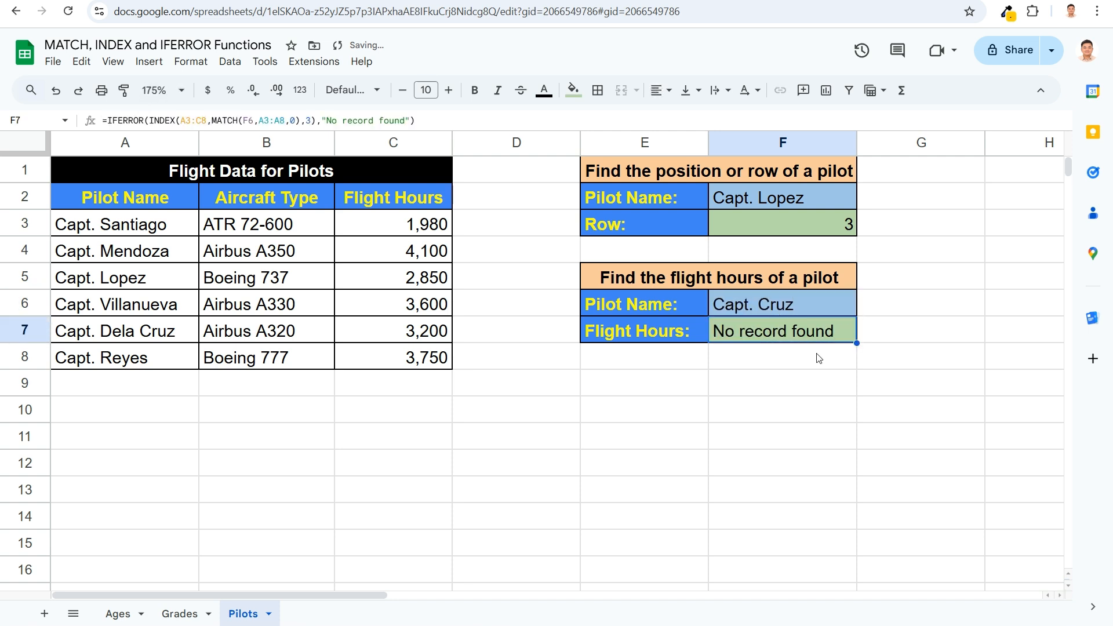